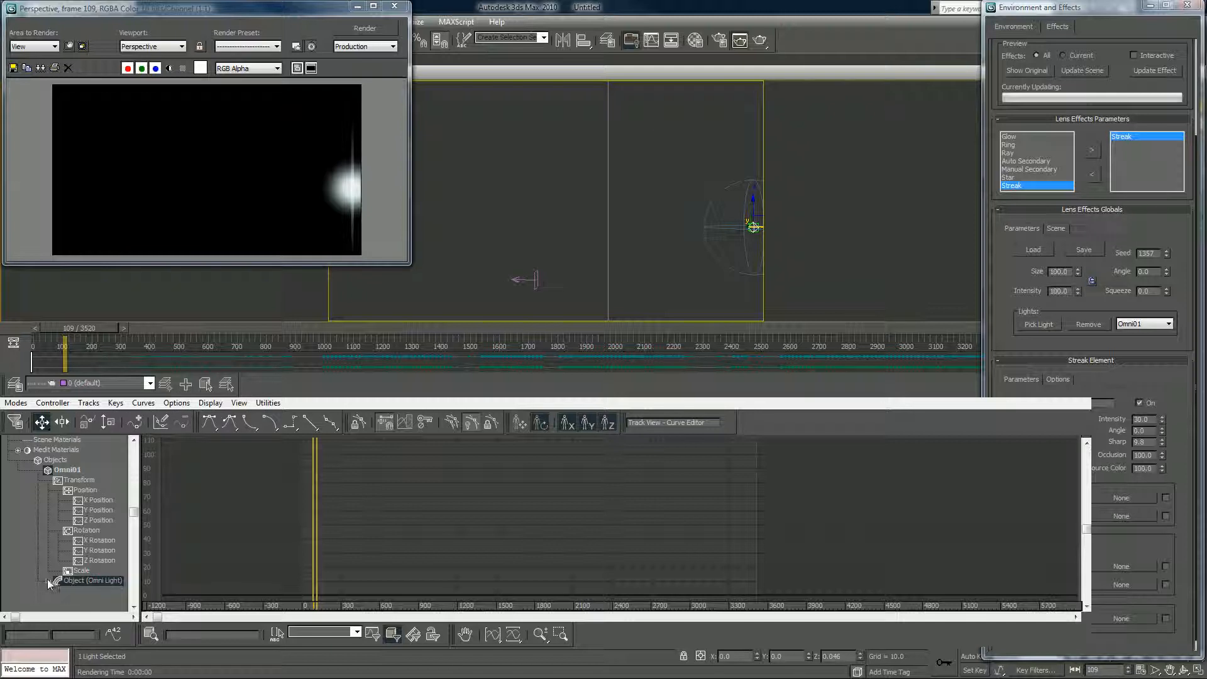
Step: Expand the Omni Light object's parameters in a widened Curve Editor track list and close the Environment and Effects window
left_click(49, 581)
left_click_drag(138, 478, 294, 479)
left_click_drag(219, 533, 226, 473)
left_click_drag(149, 542, 162, 482)
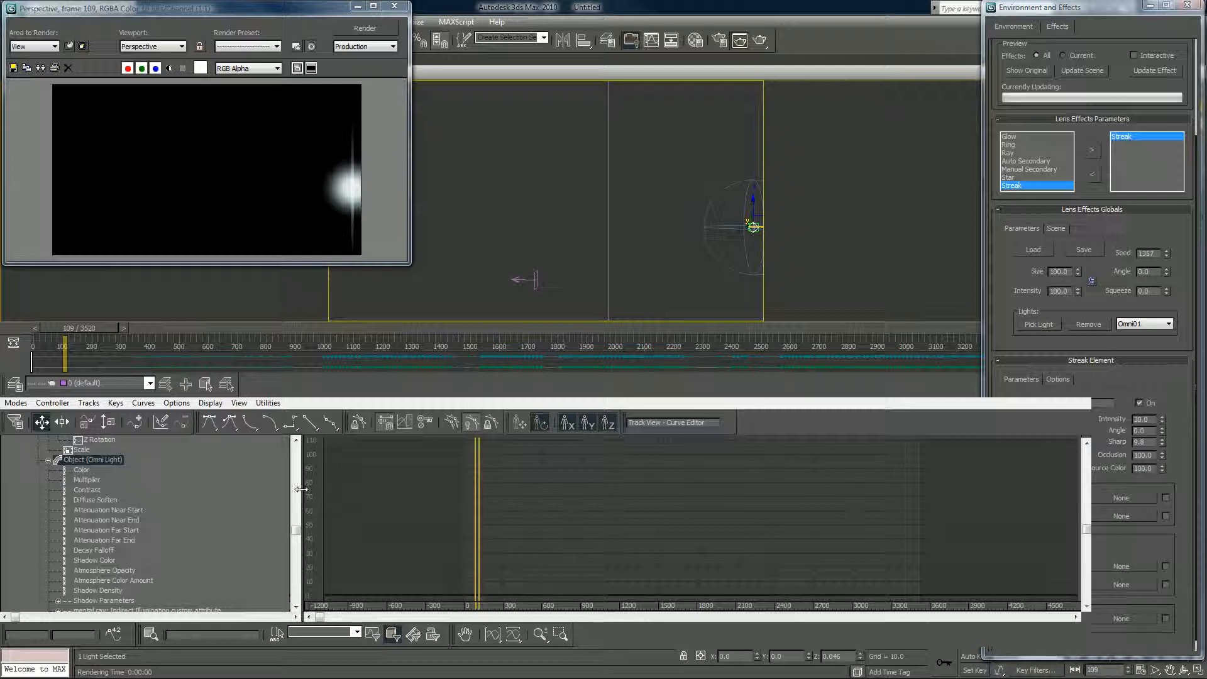
left_click_drag(297, 490, 242, 496)
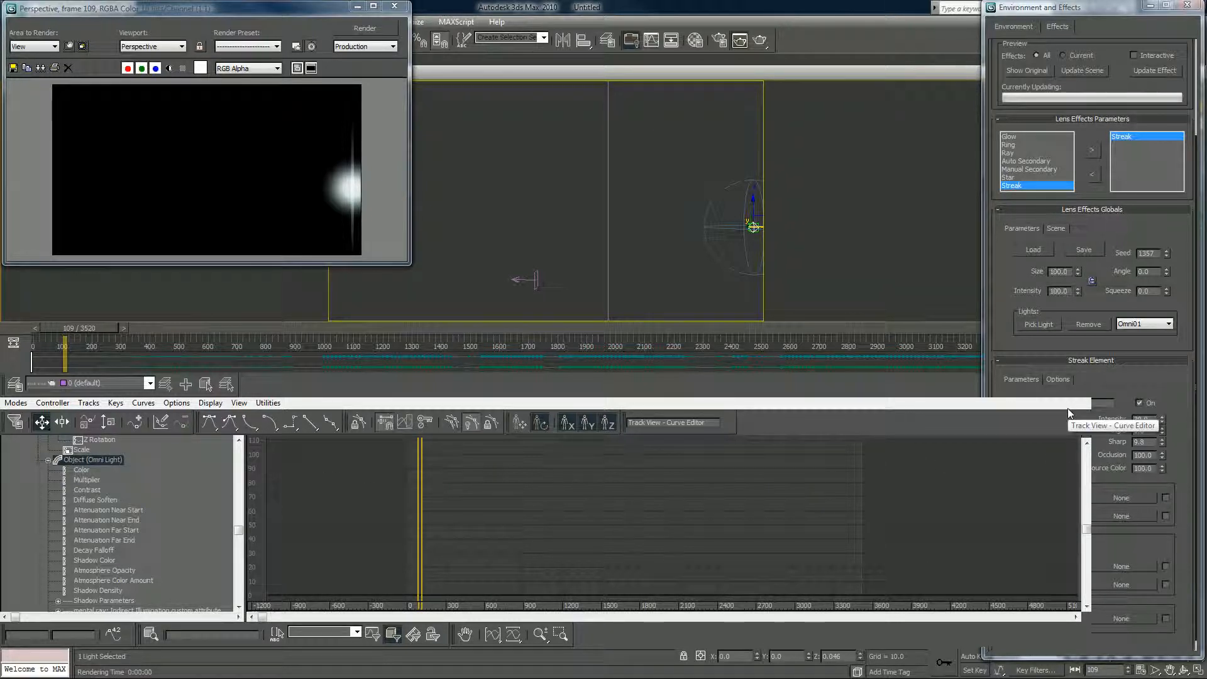
left_click(1185, 6)
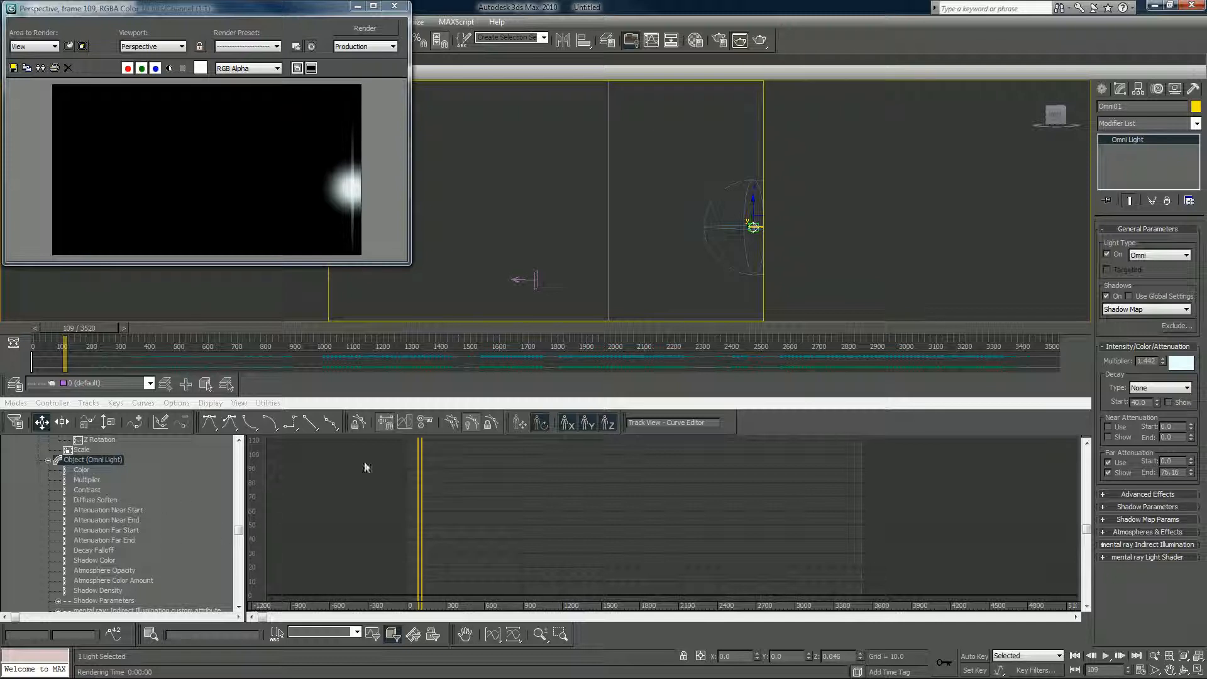
Step: Assign an AudioFloat controller to the omni light's Multiplier and load Bubbles Edit.WAV as its sound
left_click(87, 480)
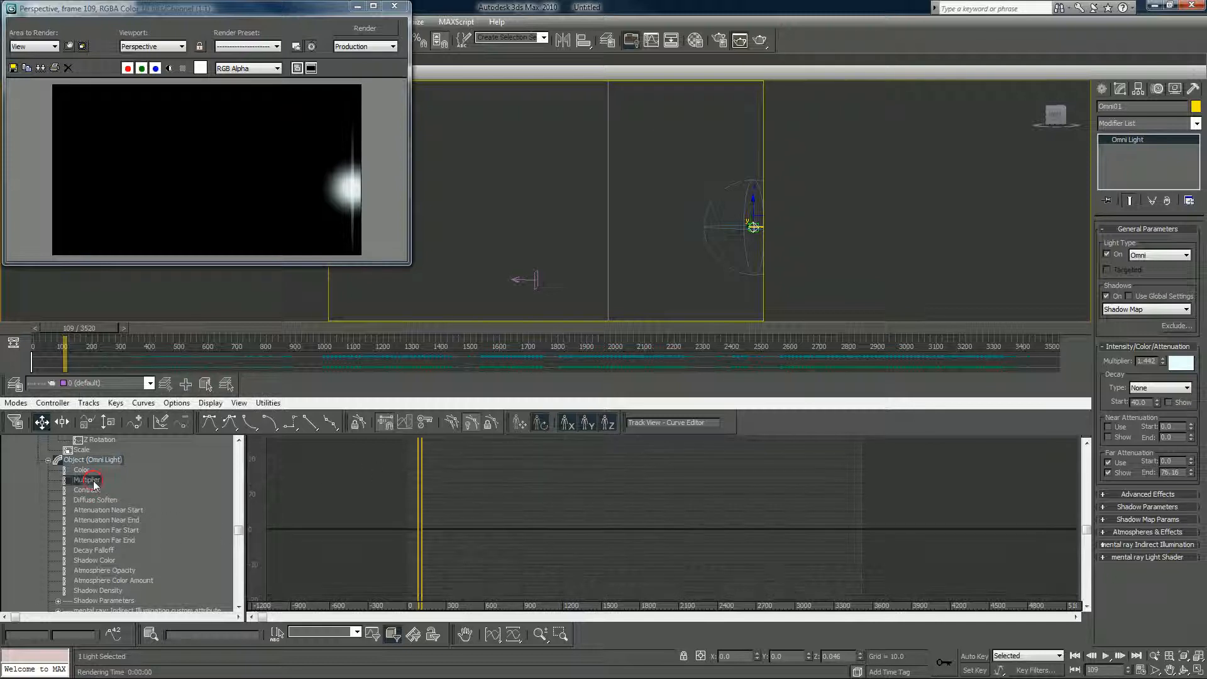
right_click(93, 481)
left_click(137, 513)
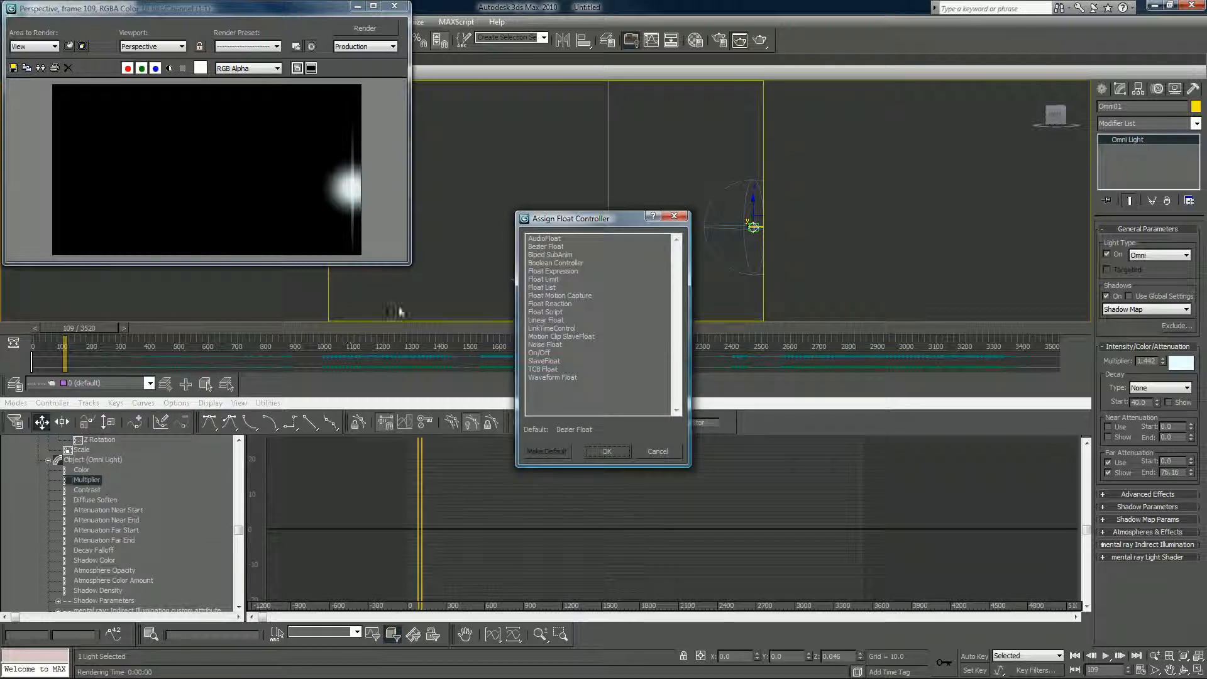
double_click(544, 239)
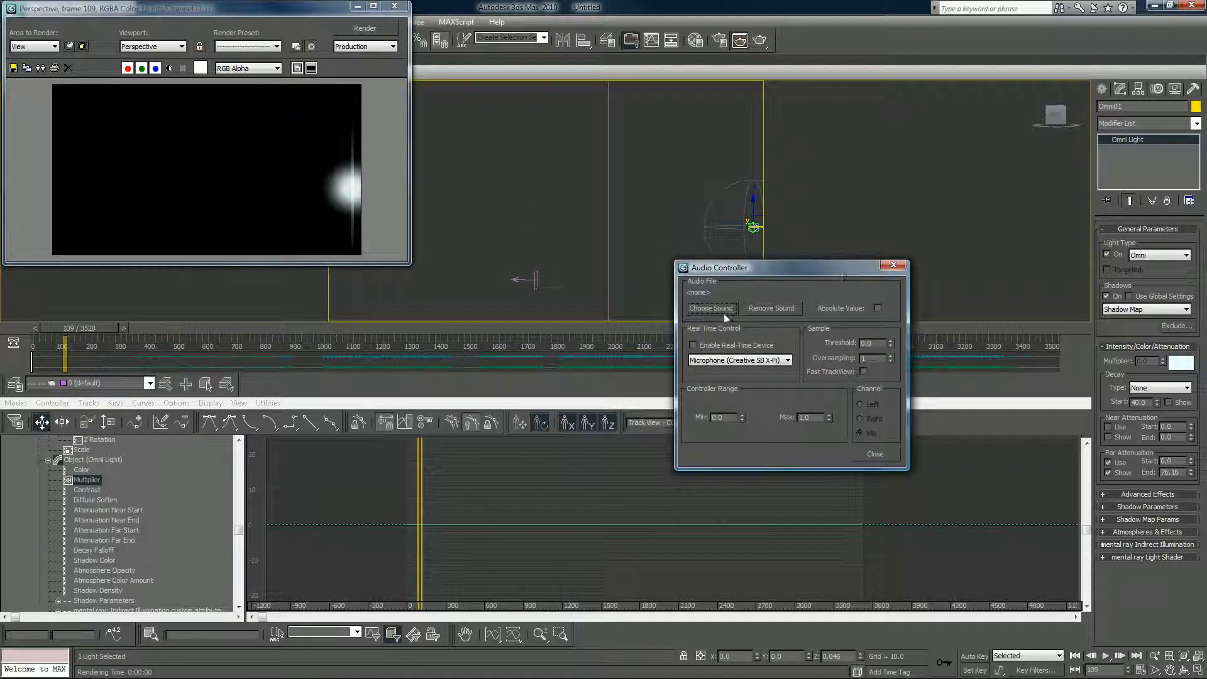
left_click(719, 311)
double_click(918, 337)
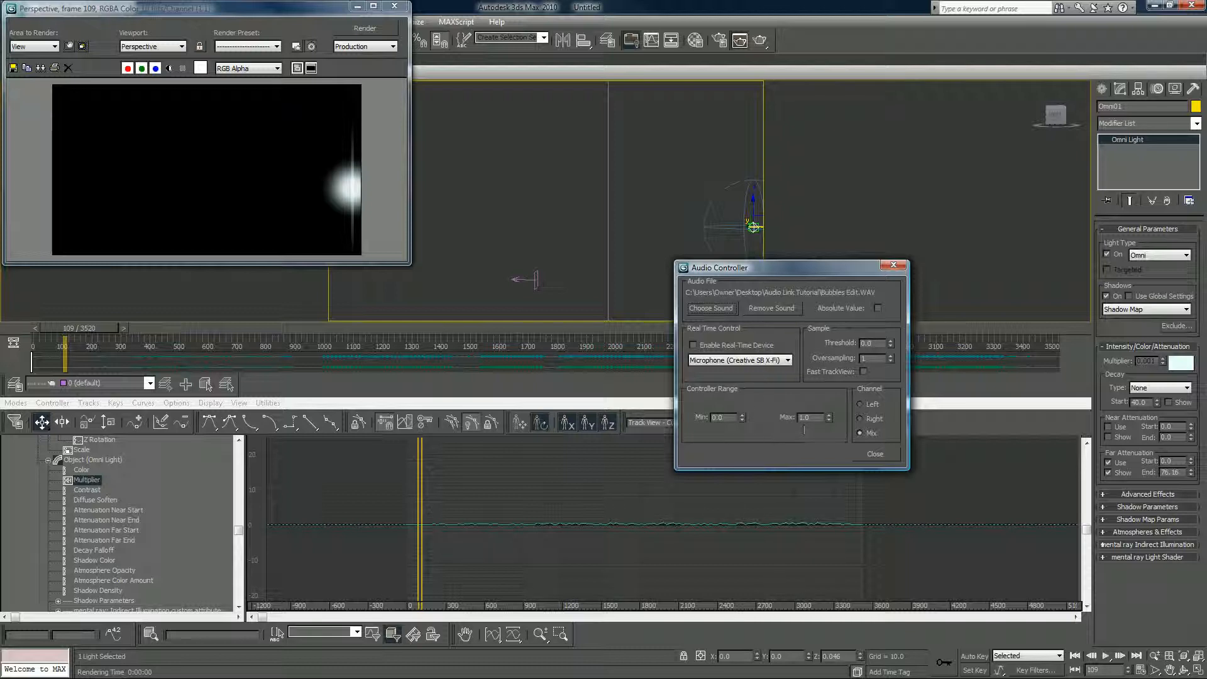
Step: Set the audio controller's range to a maximum of 3.0 and a minimum of 1.0, and close its settings
left_click_drag(815, 417, 768, 414)
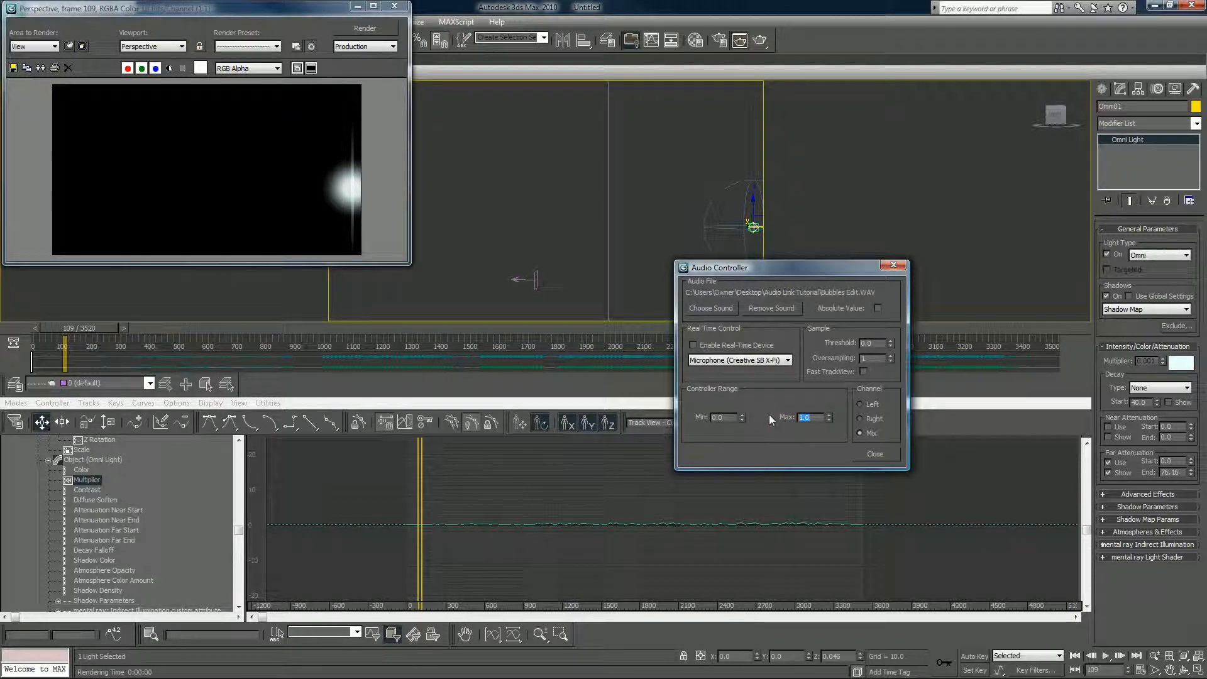
type("3")
key("Return")
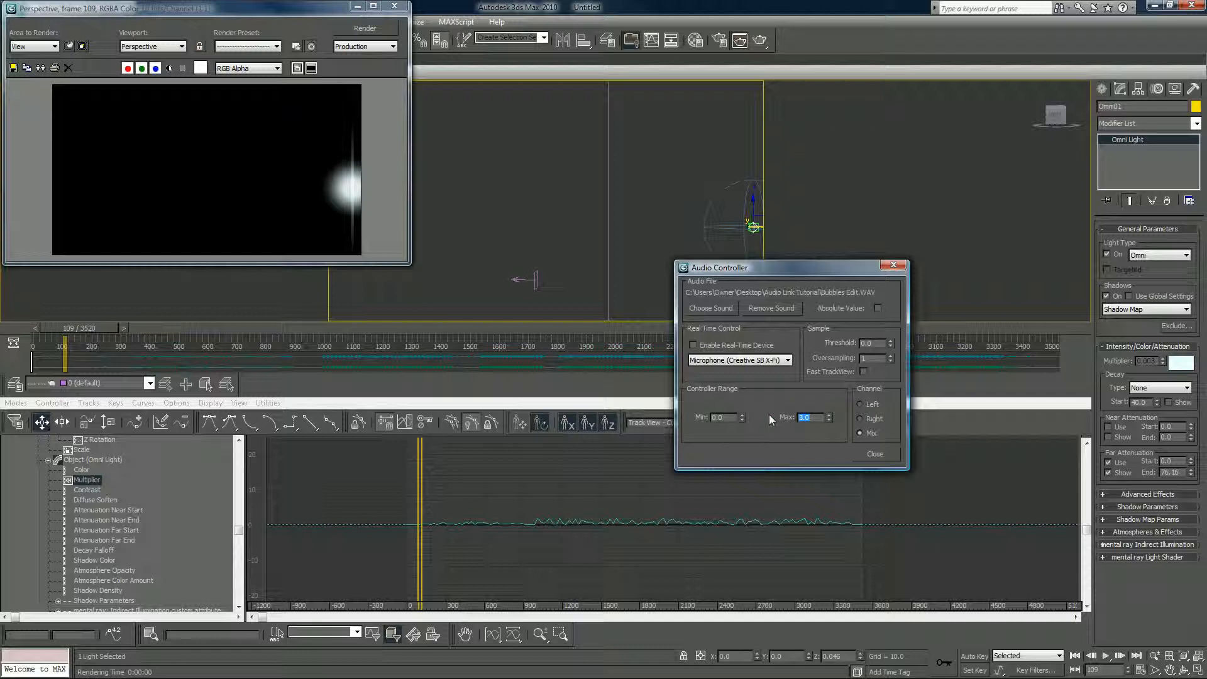
double_click(732, 417)
type("1")
key("Return")
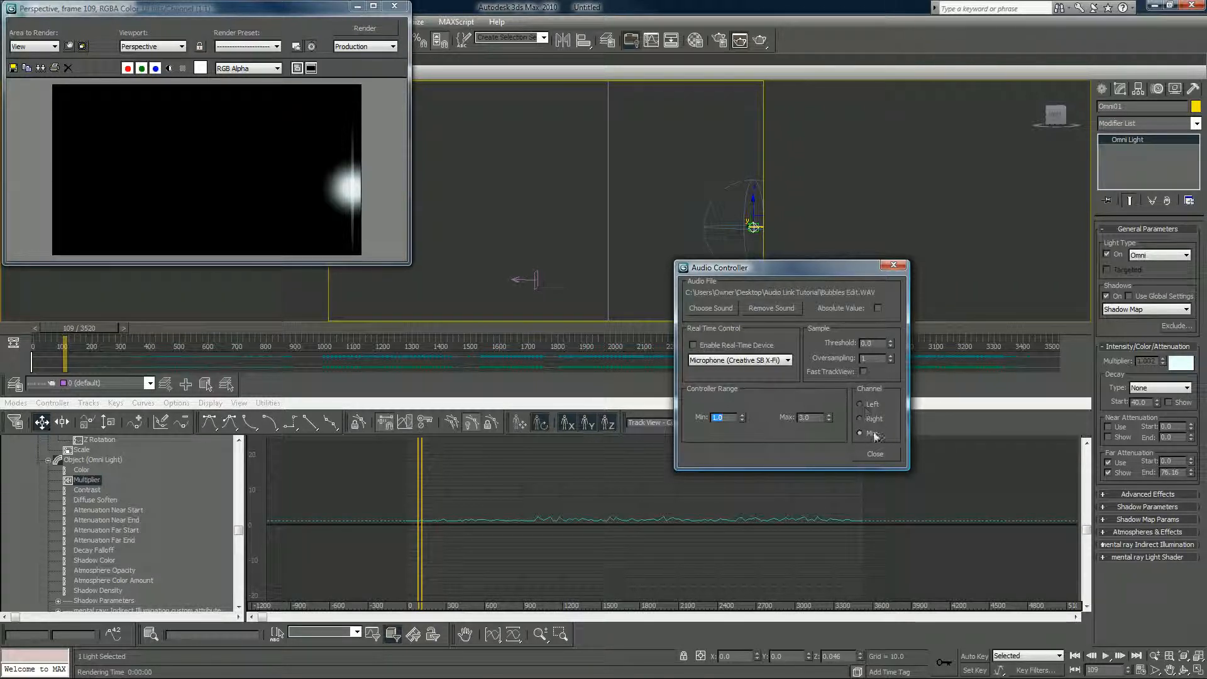
left_click(875, 453)
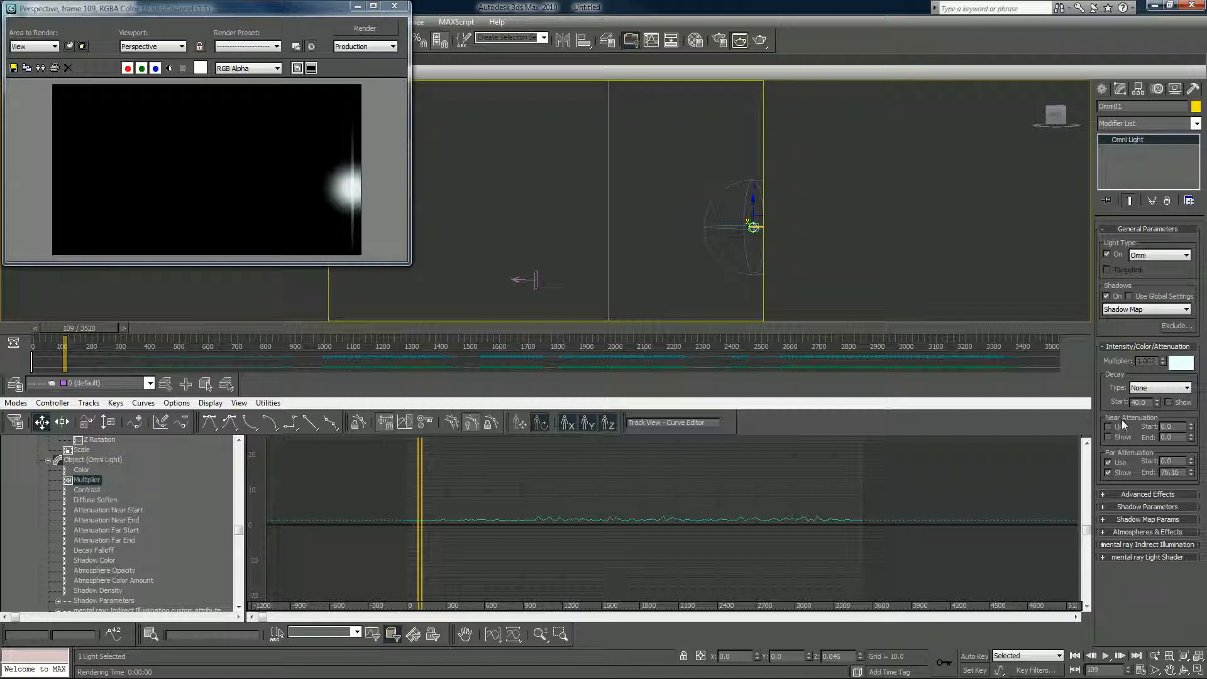
Step: Set the omni light's far attenuation end to 120 and render the current frame again
double_click(1171, 473)
type("120")
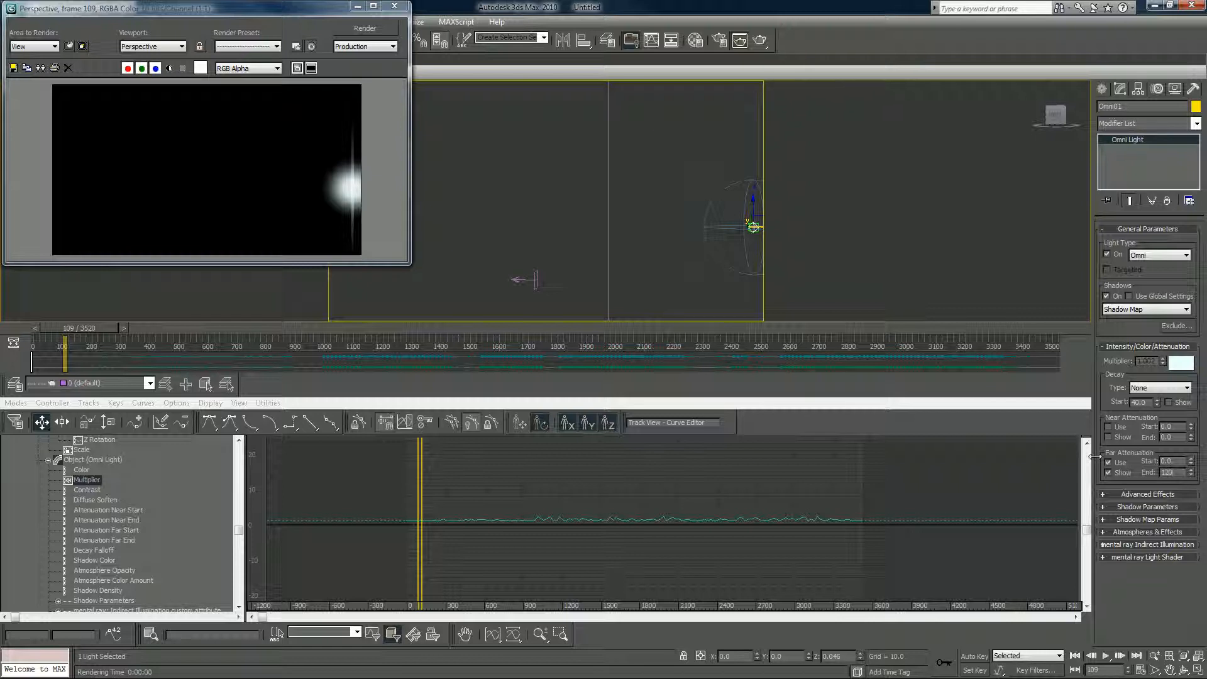
key("Return")
left_click(353, 27)
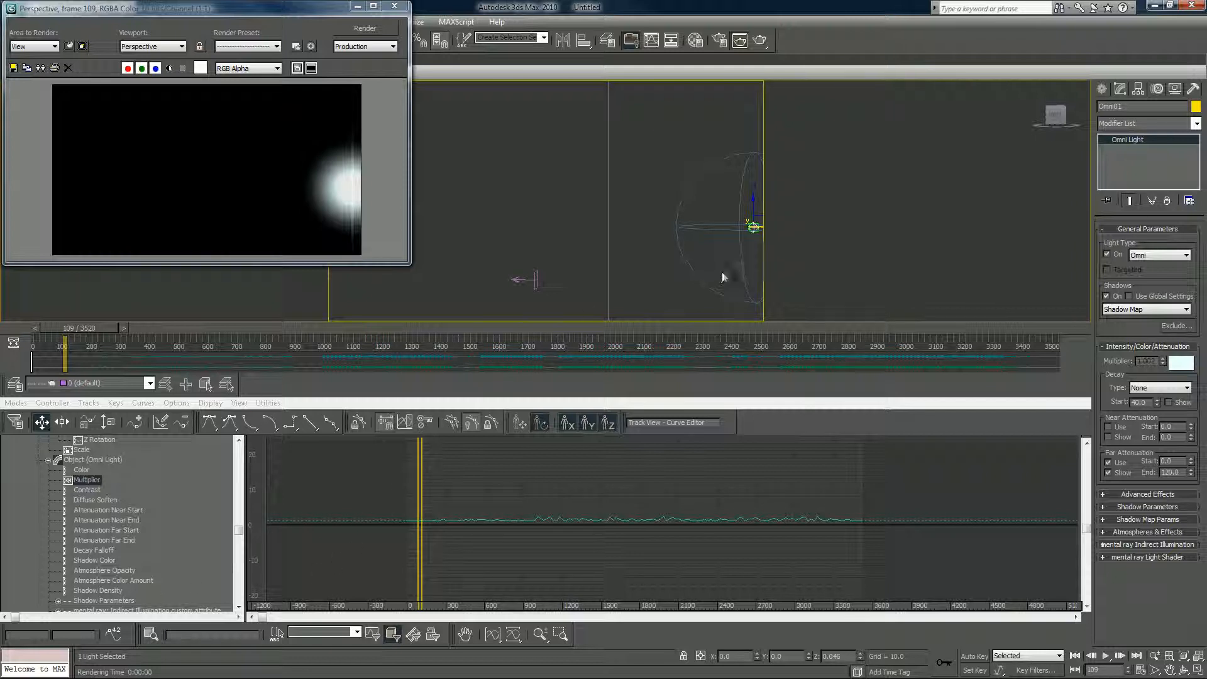
Step: Scrub through the animation, return to frame 0 and fit the Multiplier curve's value range in the Curve Editor
left_click_drag(302, 326, 338, 324)
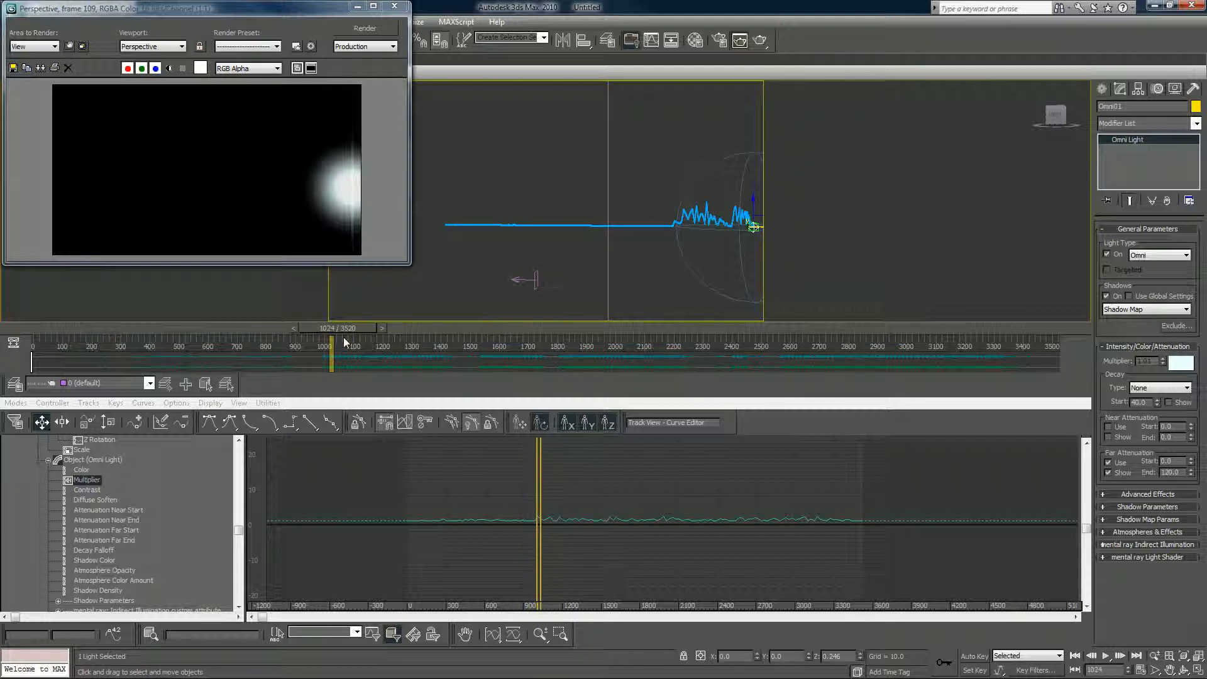
left_click_drag(88, 326, 2, 324)
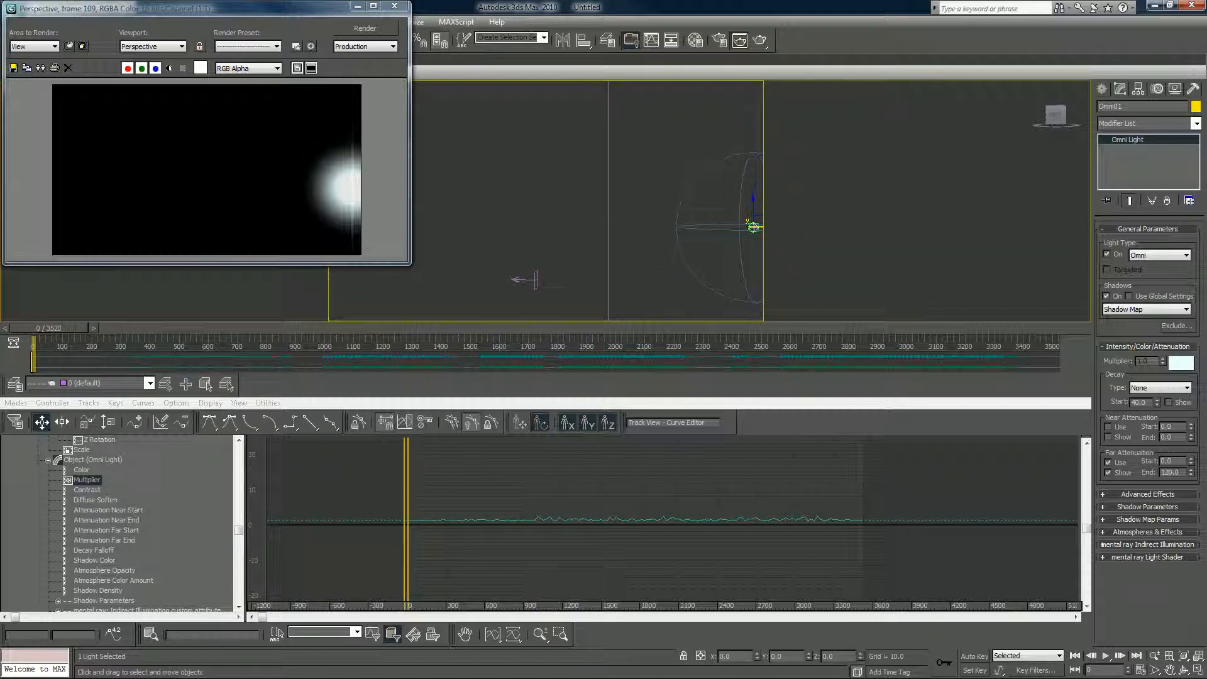
left_click(513, 634)
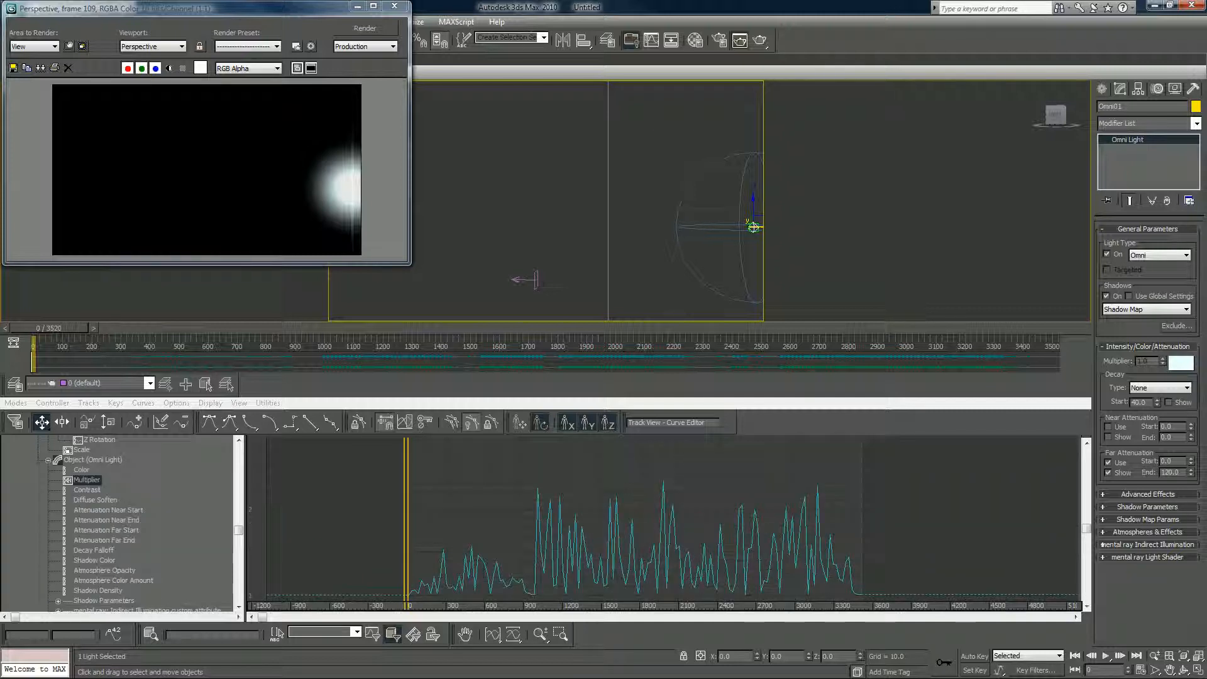
Step: Minimise Particle View, close the rendered frame window and play the animation up to frame 133
key("6")
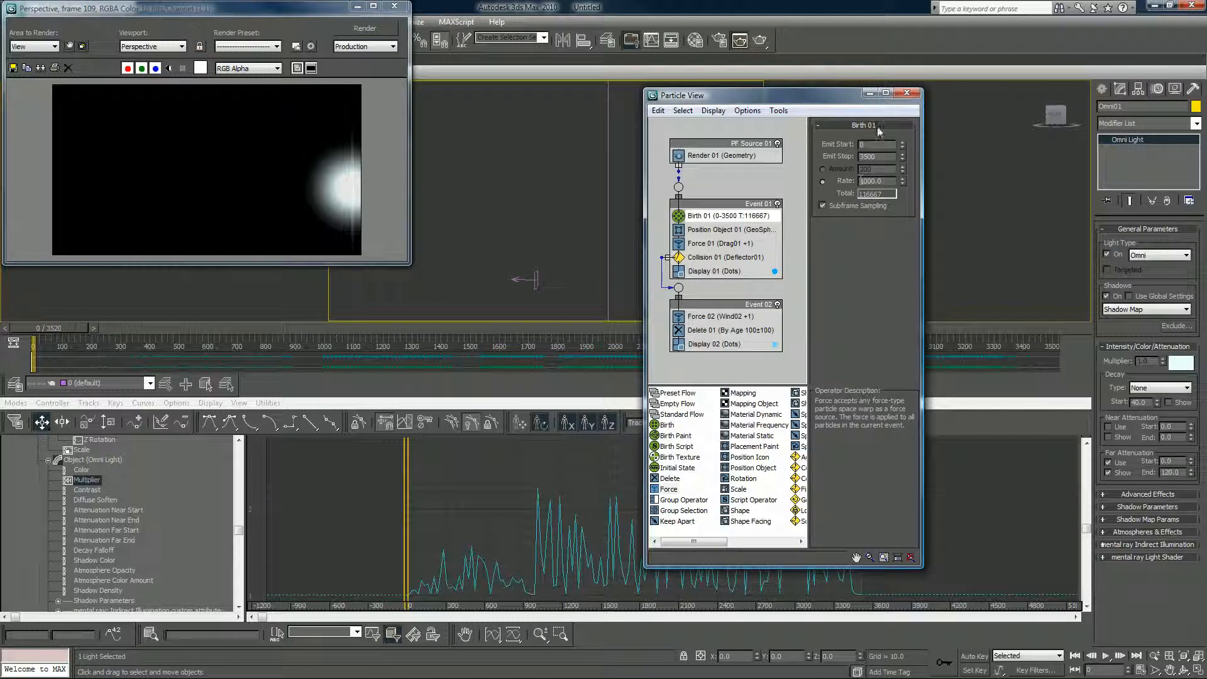
left_click(869, 93)
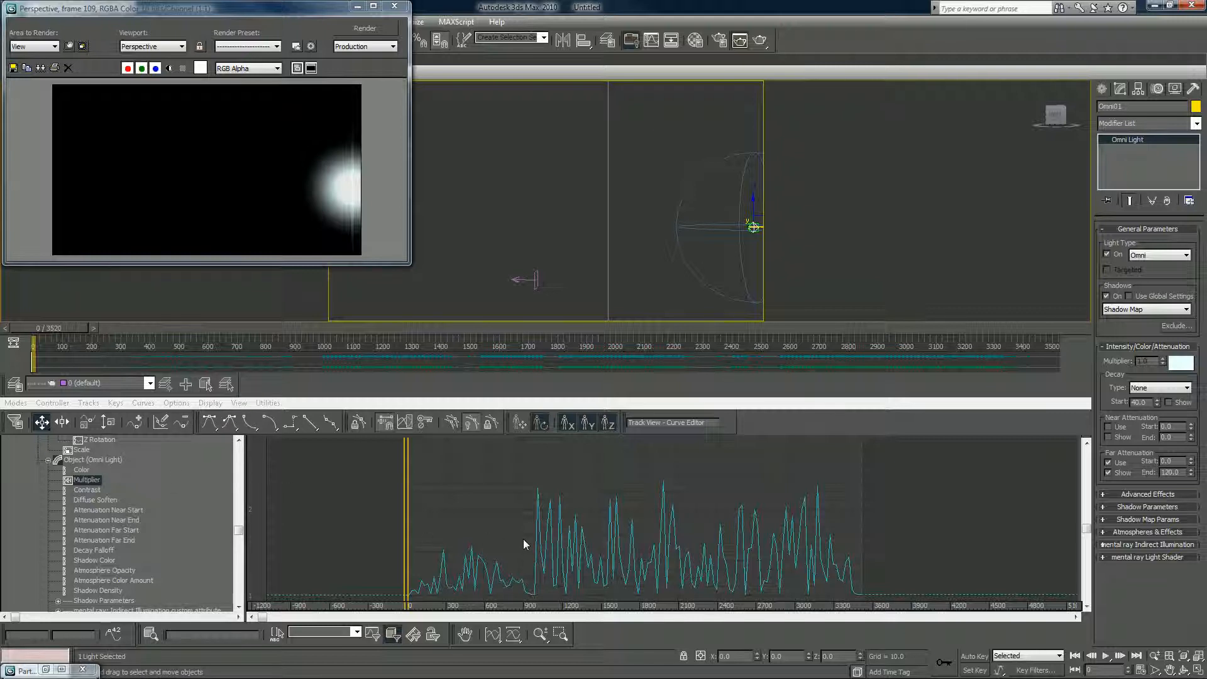
key("/")
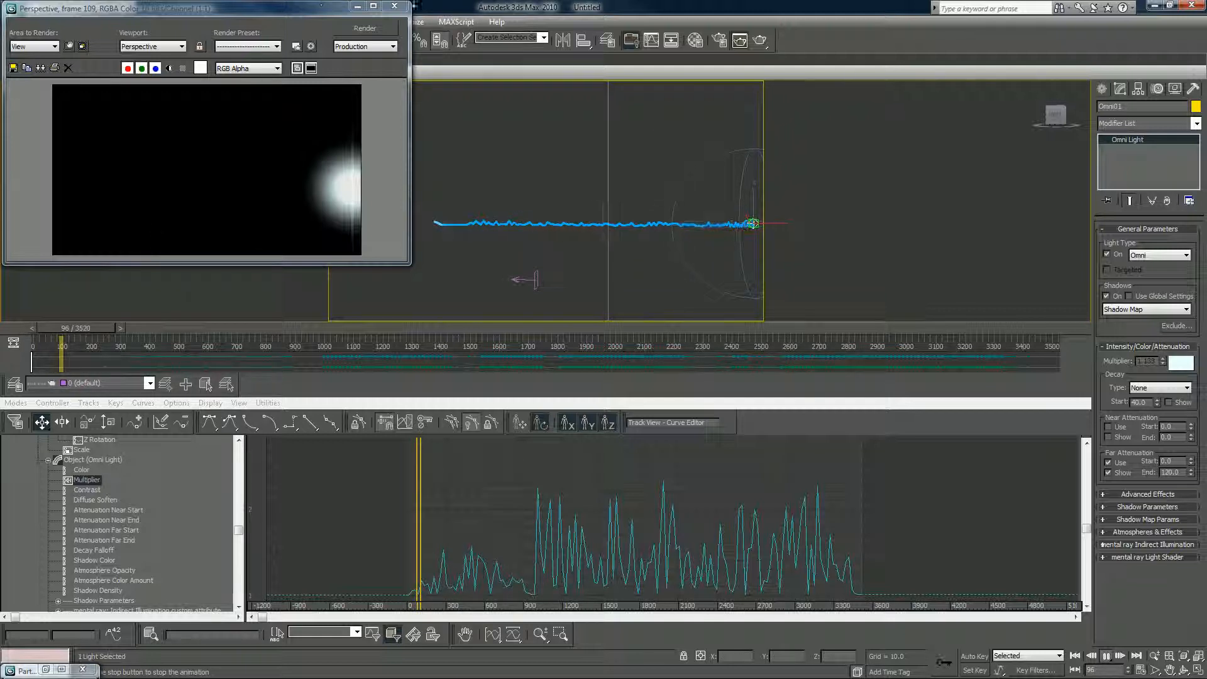
left_click(395, 6)
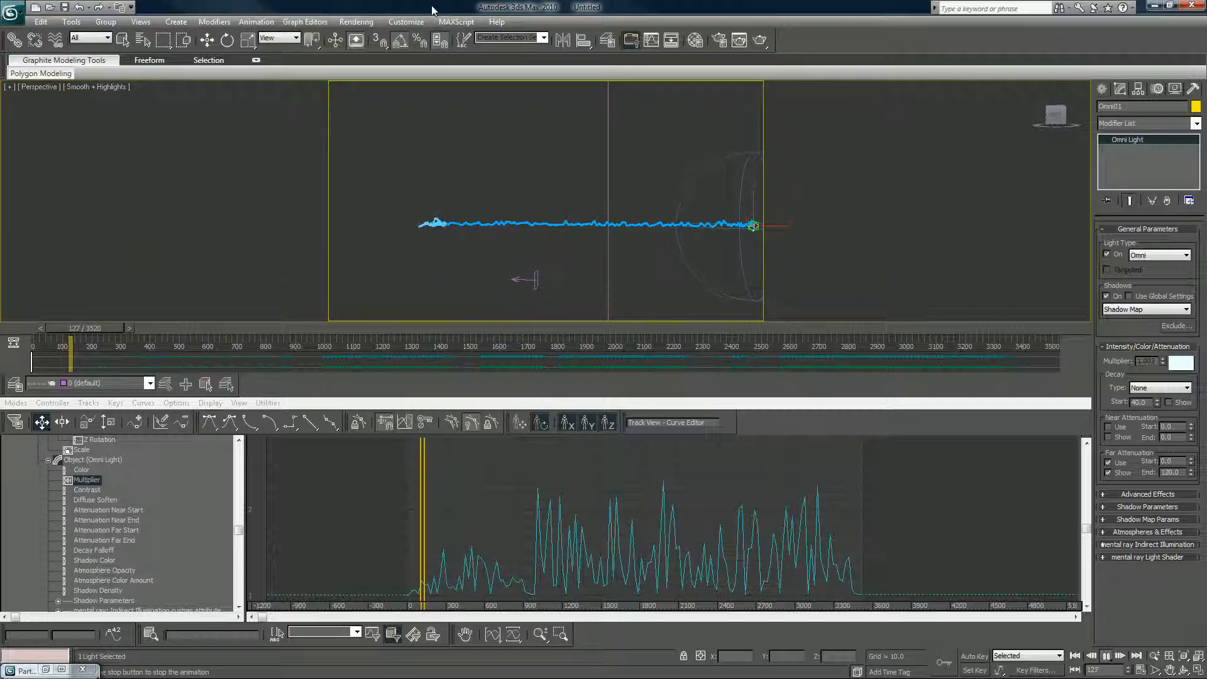
key("Escape")
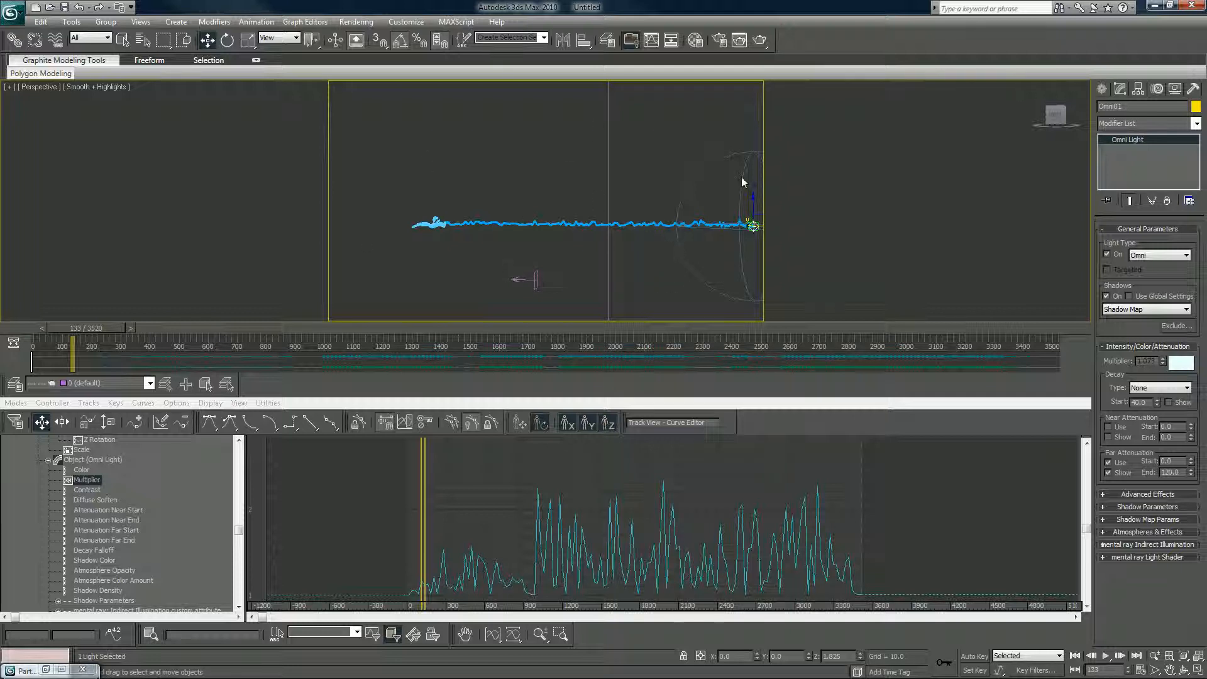
double_click(711, 5)
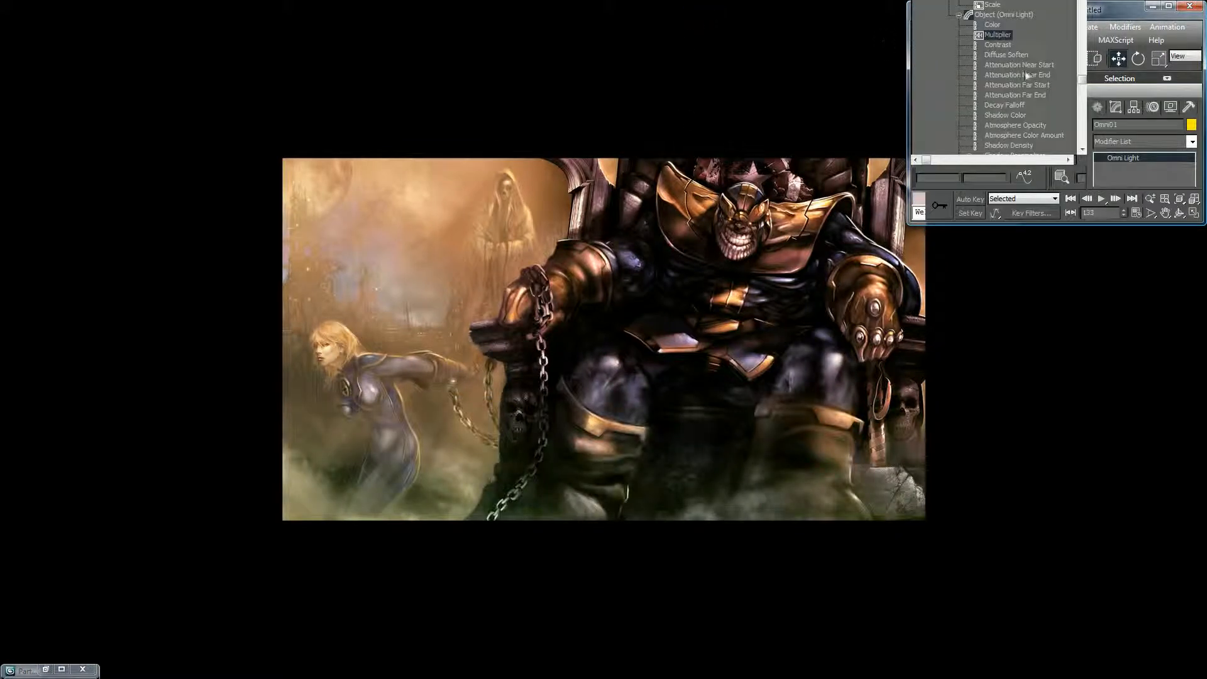
left_click(783, 304)
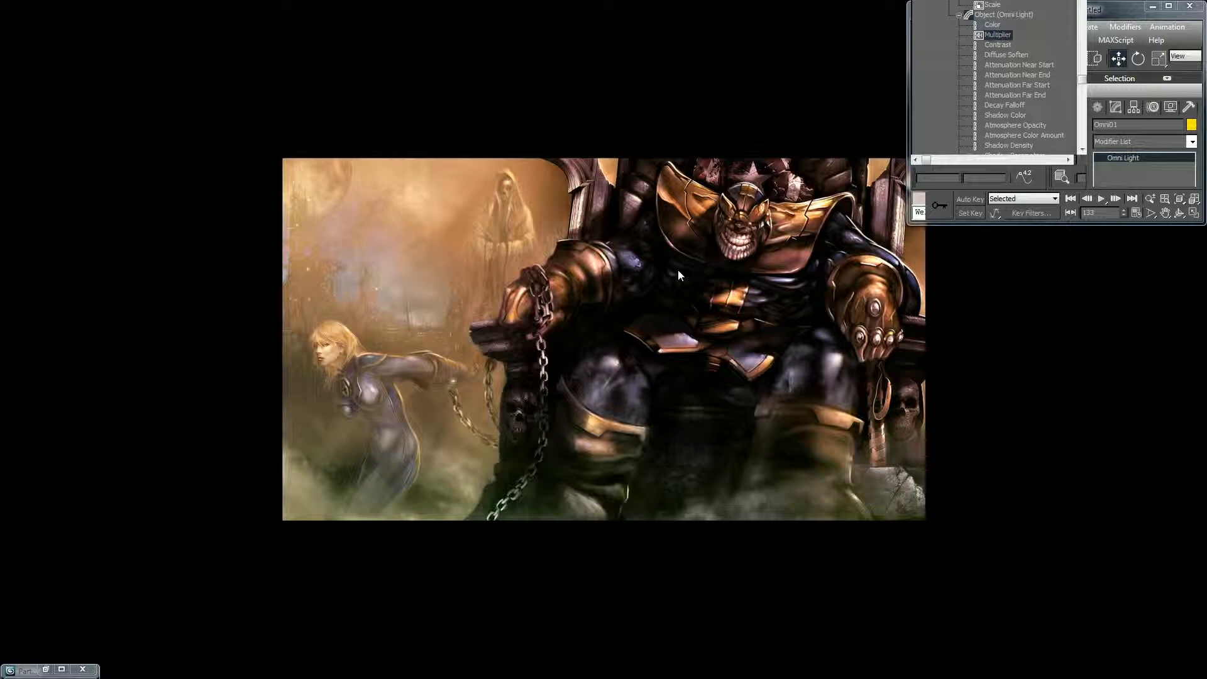
left_click(1102, 14)
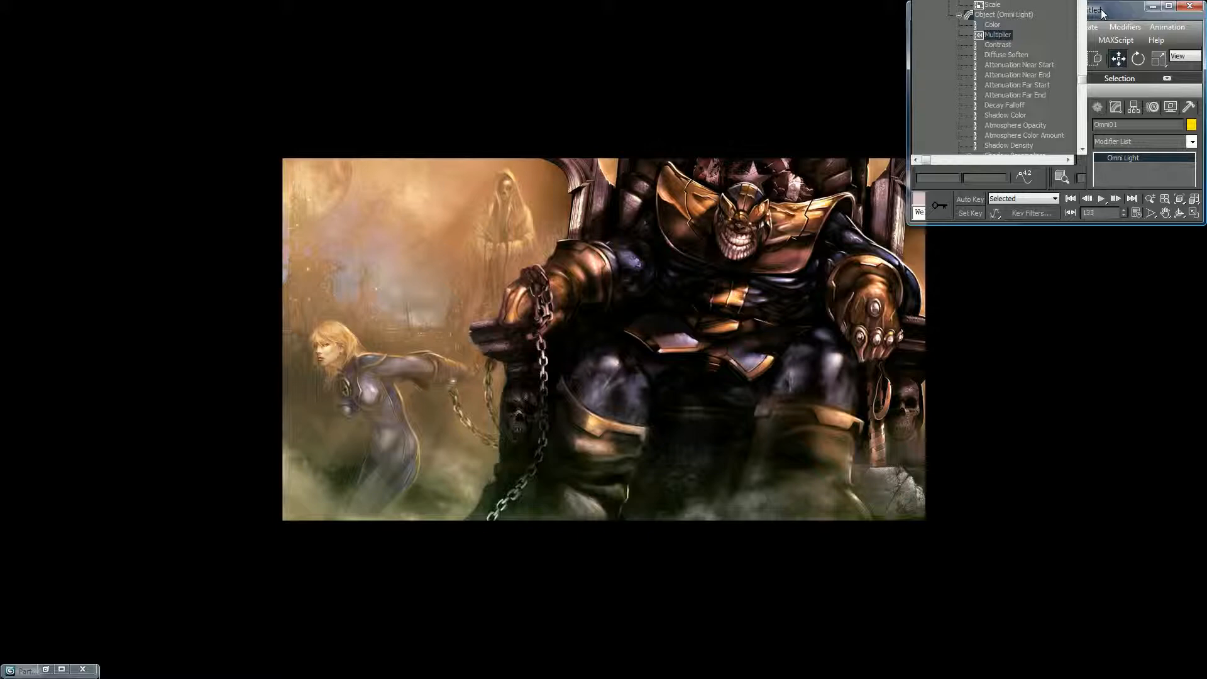
double_click(1102, 11)
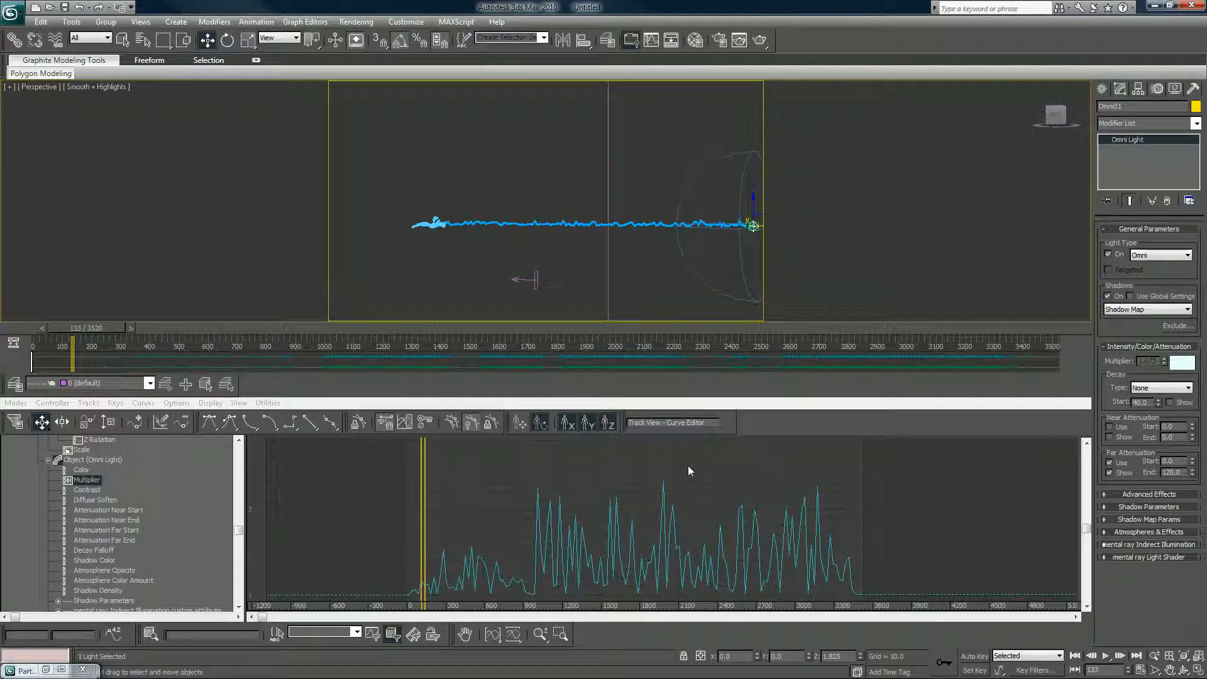
Step: Play the animation on to frame 182 and render that frame of the perspective view
key("/")
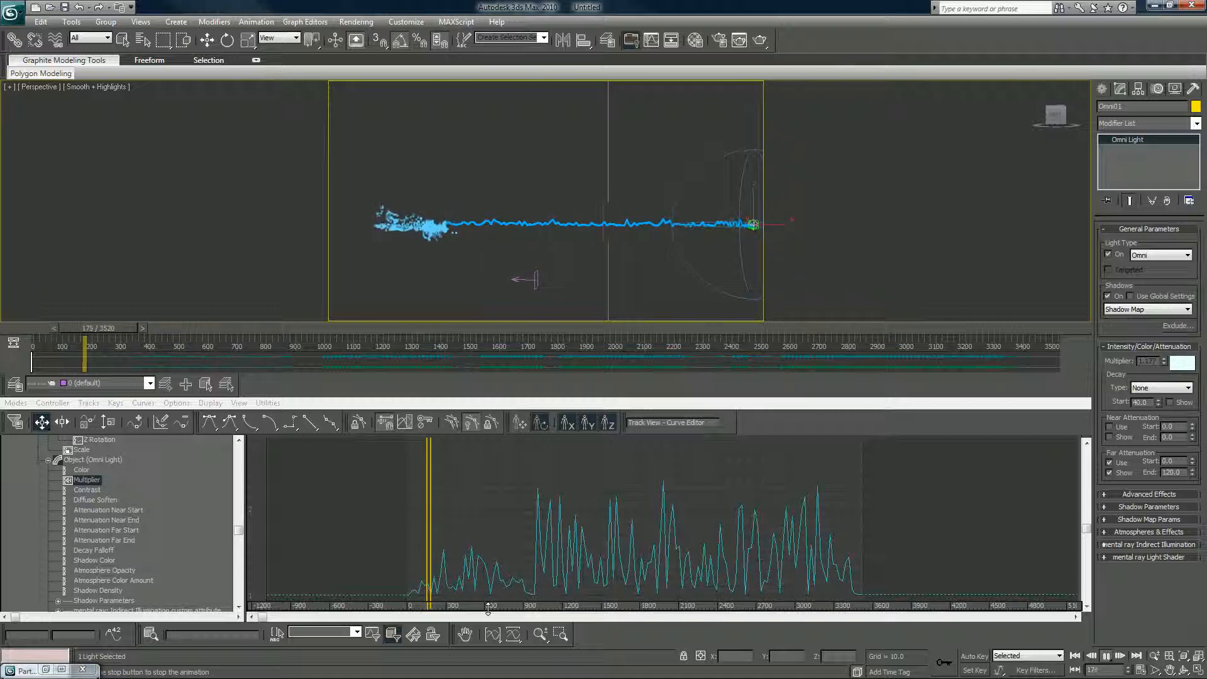
key("w")
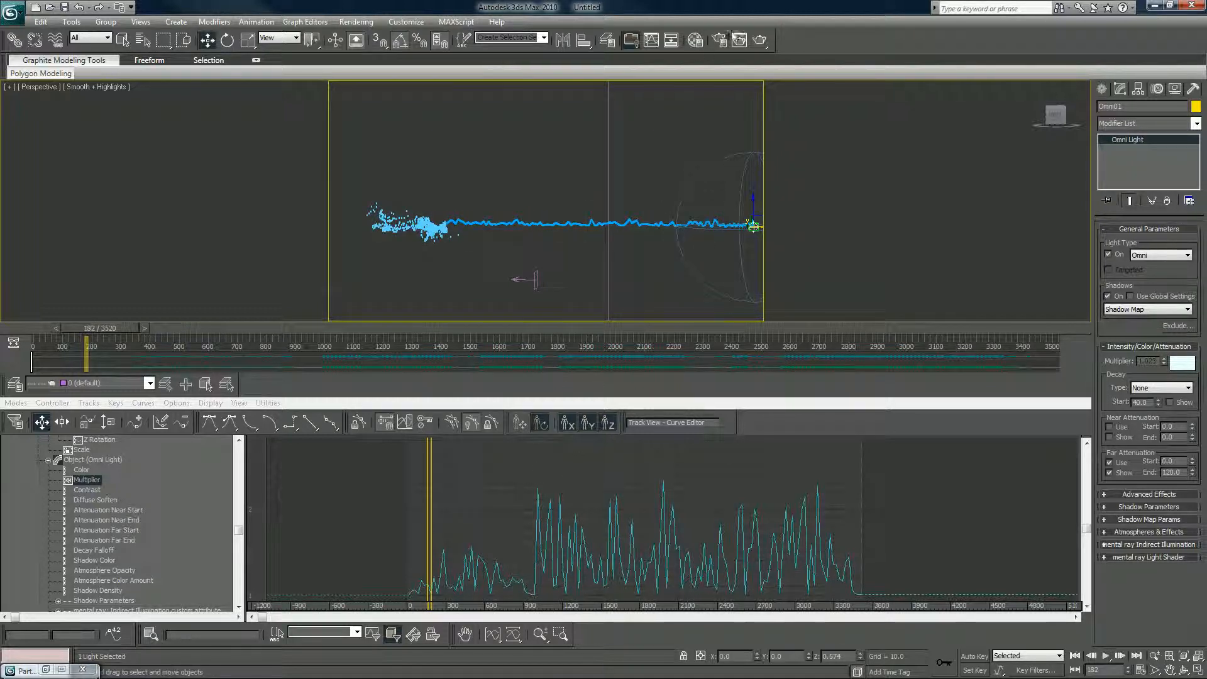
left_click(760, 40)
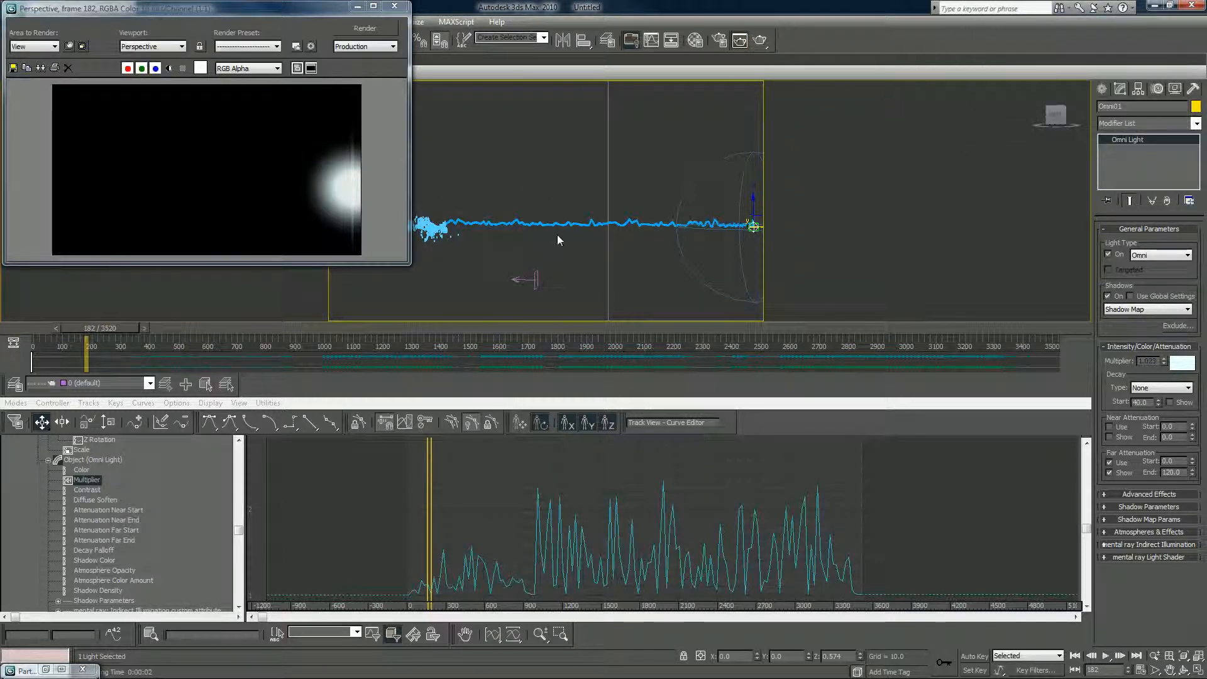
Step: Restore Particle View beside the particle stream, enlarge its window and place Event 02 further below Event 01
double_click(37, 670)
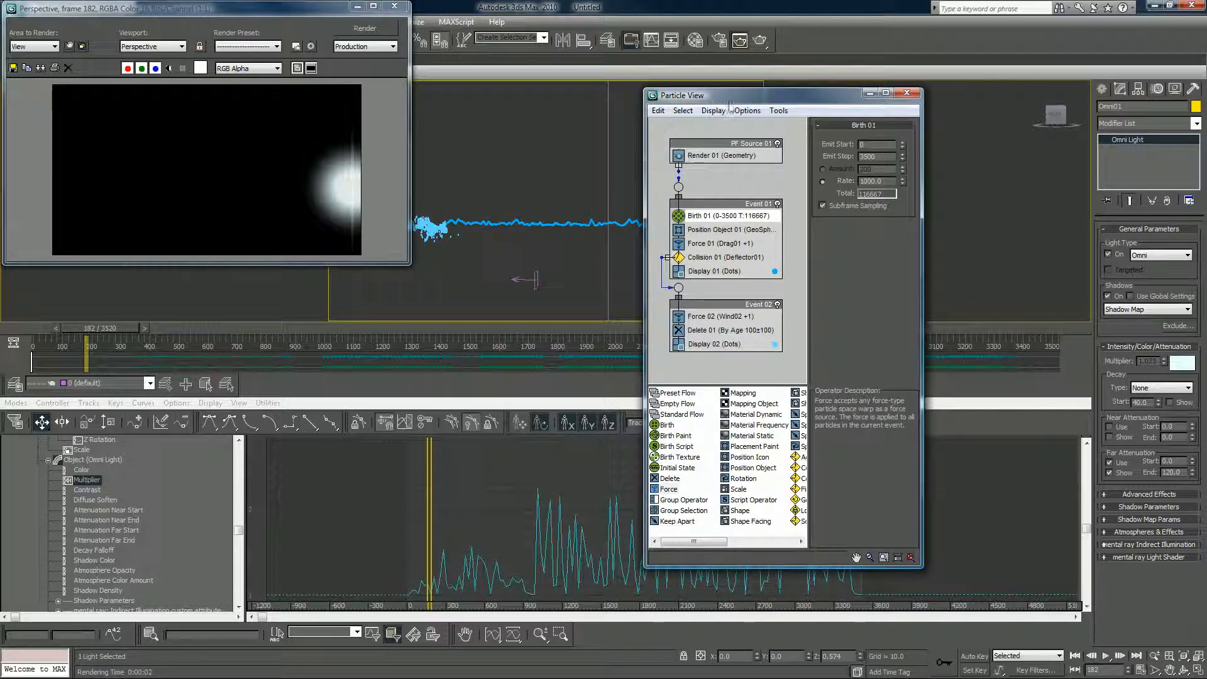
left_click_drag(729, 100, 950, 37)
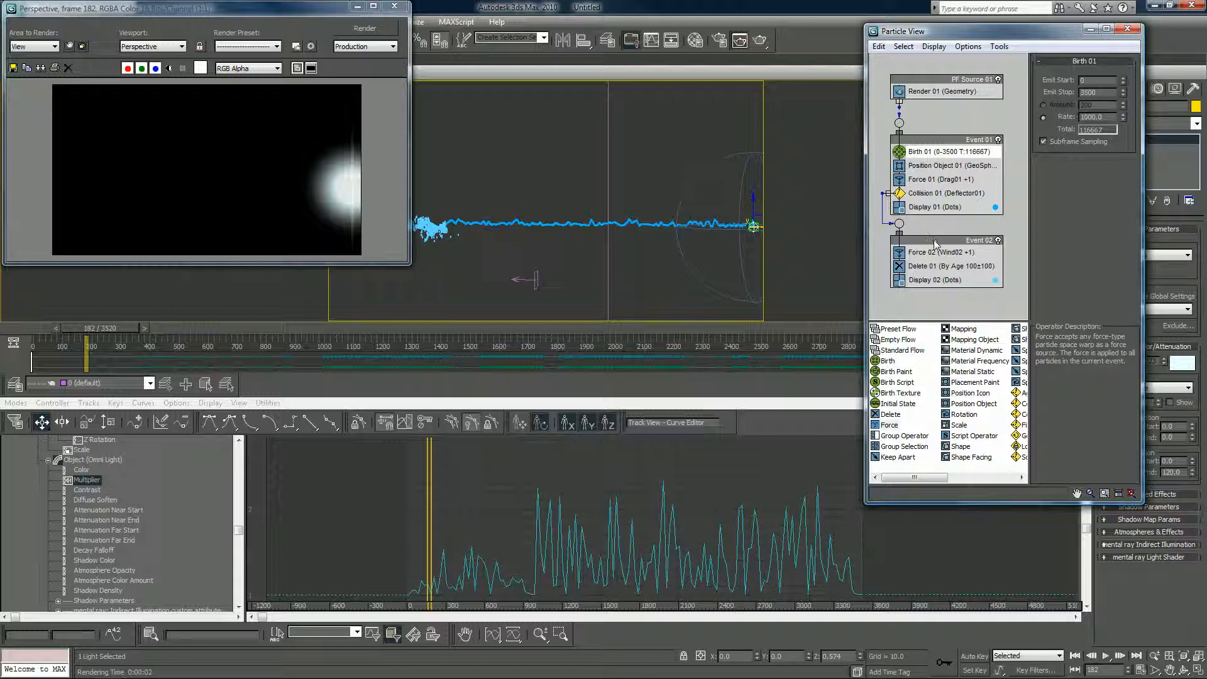
left_click_drag(935, 245, 935, 266)
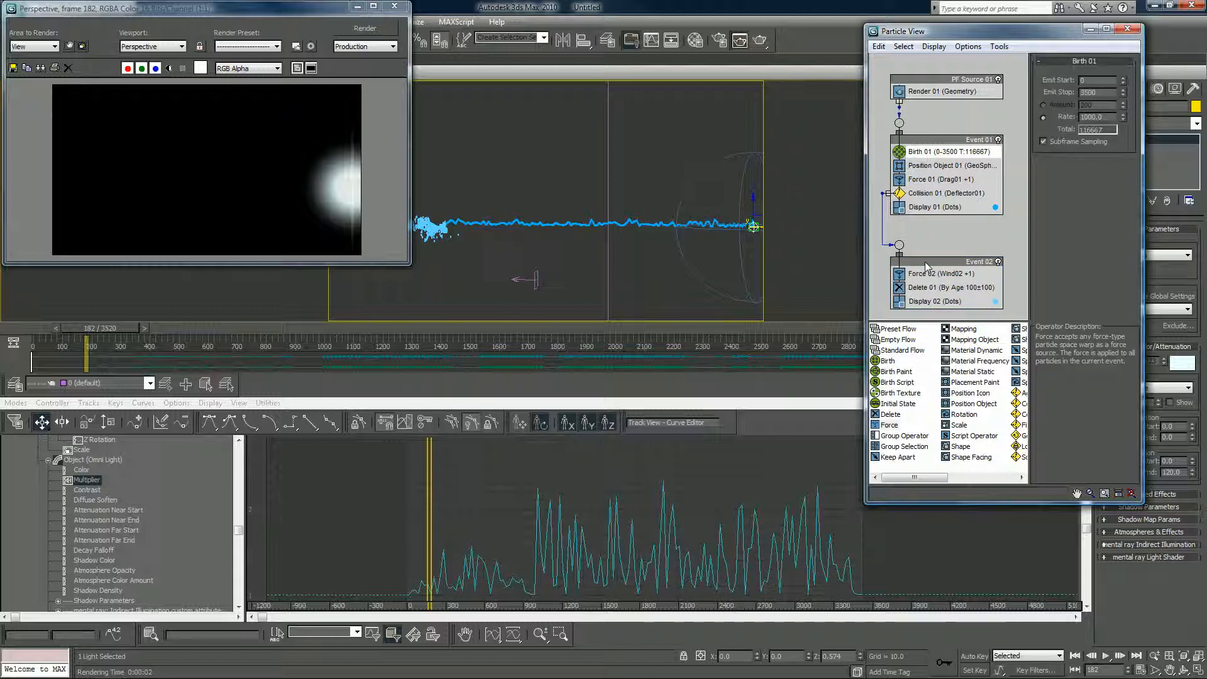
left_click_drag(928, 503, 929, 557)
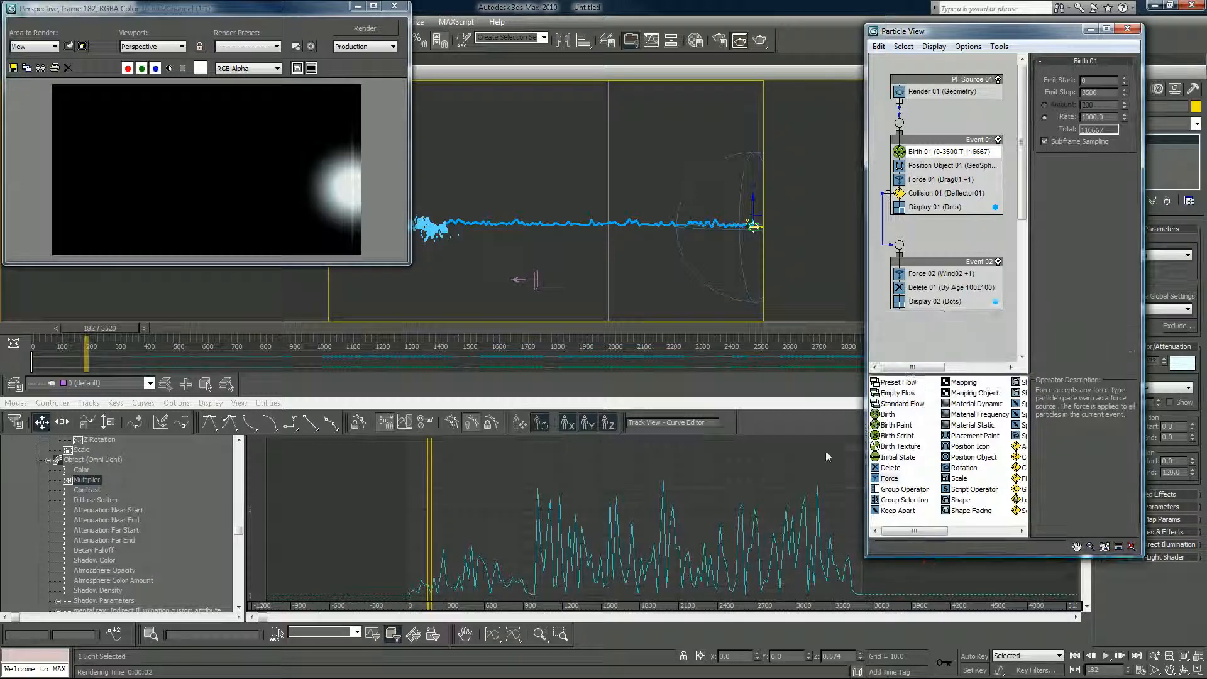
Step: Hide the docked Curve Editor to give the perspective viewport more room
right_click(775, 408)
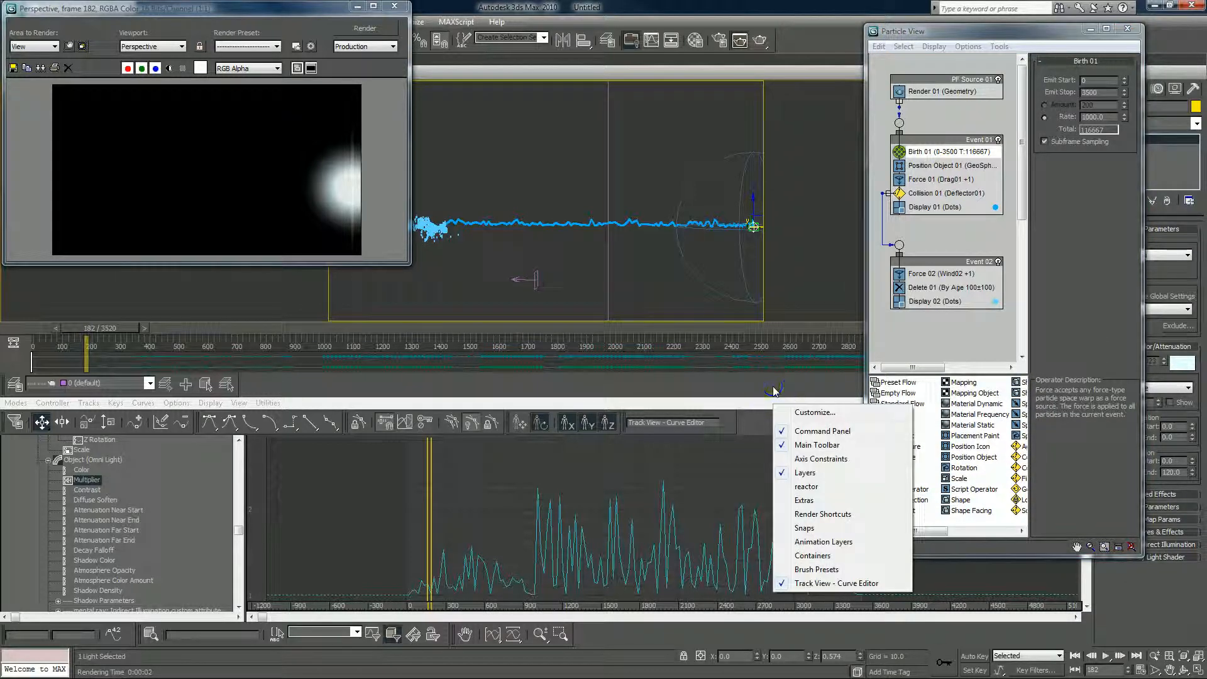
right_click(703, 411)
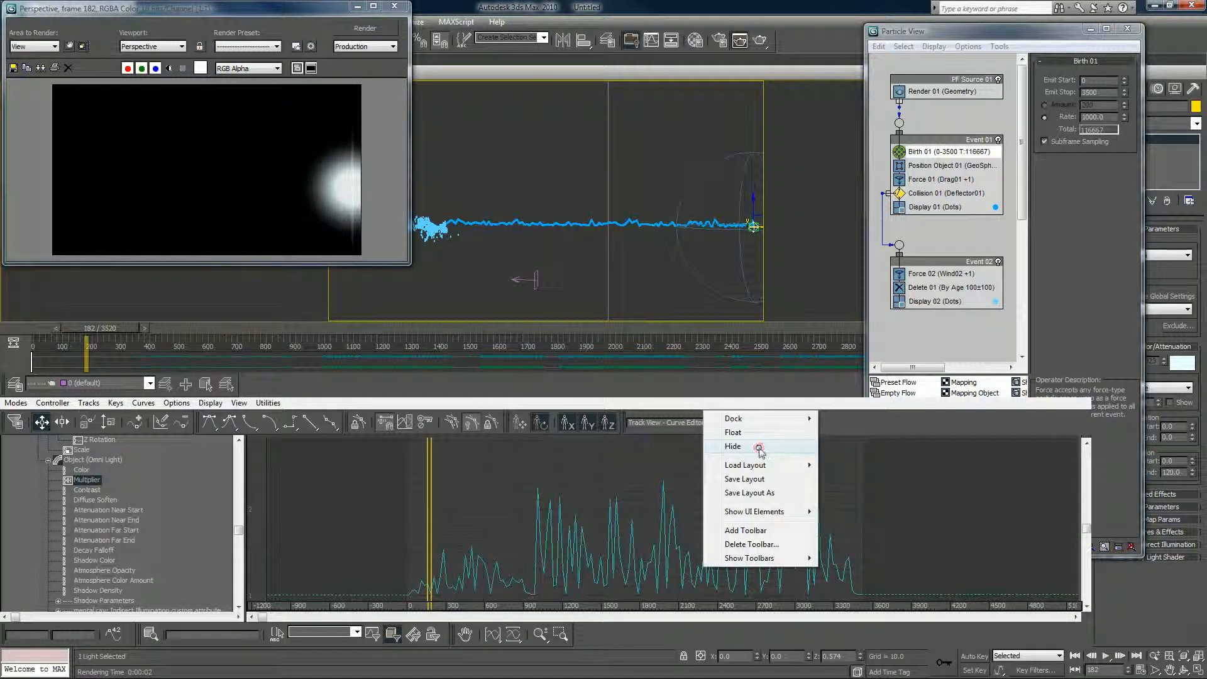
left_click(759, 448)
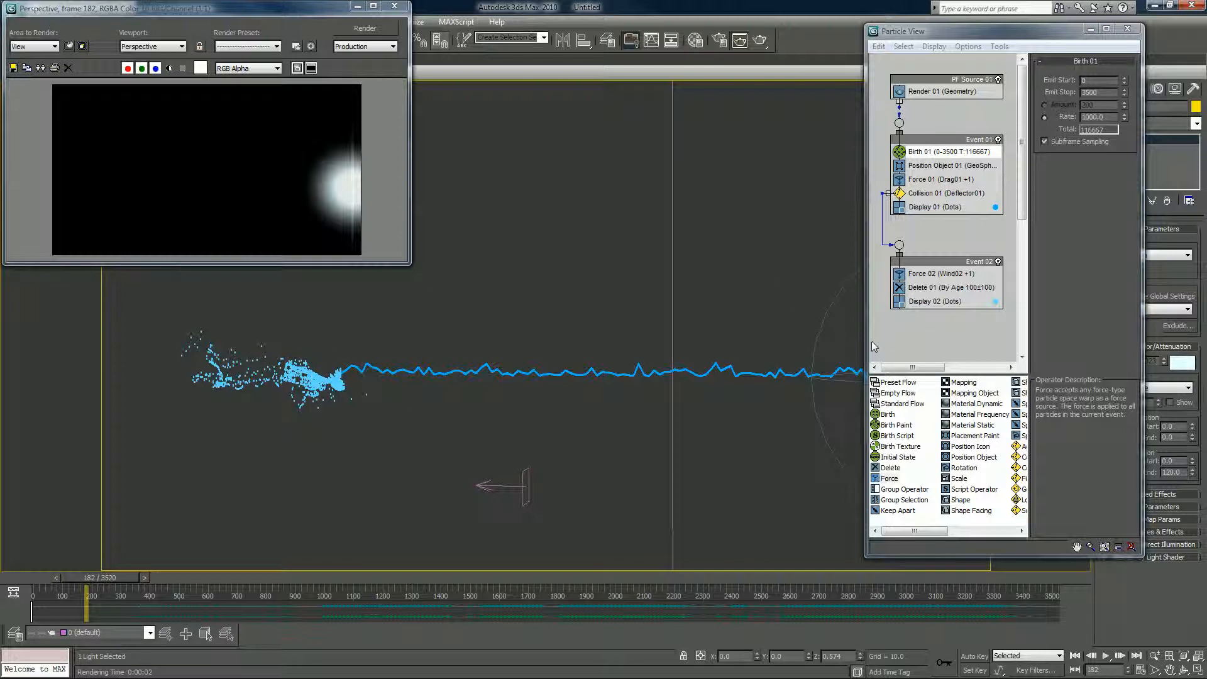
Step: Widen Particle View, return the animation to frame 0 and add a Shape operator to Event 01 between Position Object 01 and Force 01
left_click_drag(865, 338, 852, 338)
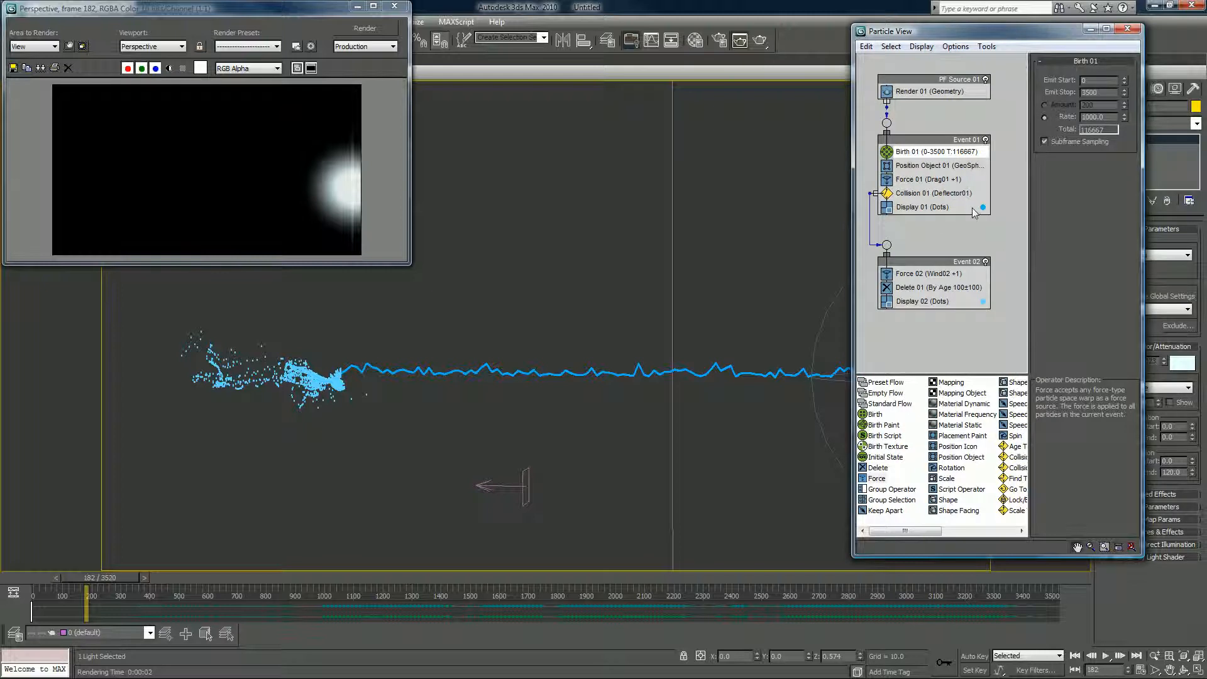
left_click(976, 447)
scroll(977, 451, "down", 1)
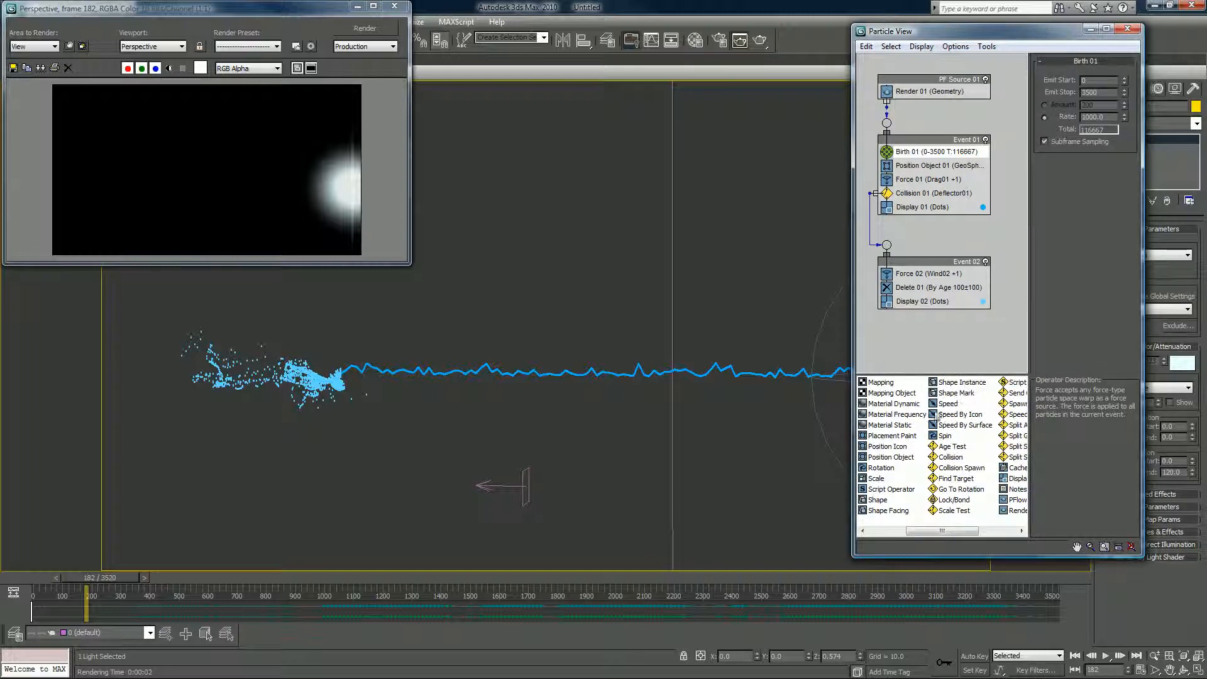
left_click(879, 500)
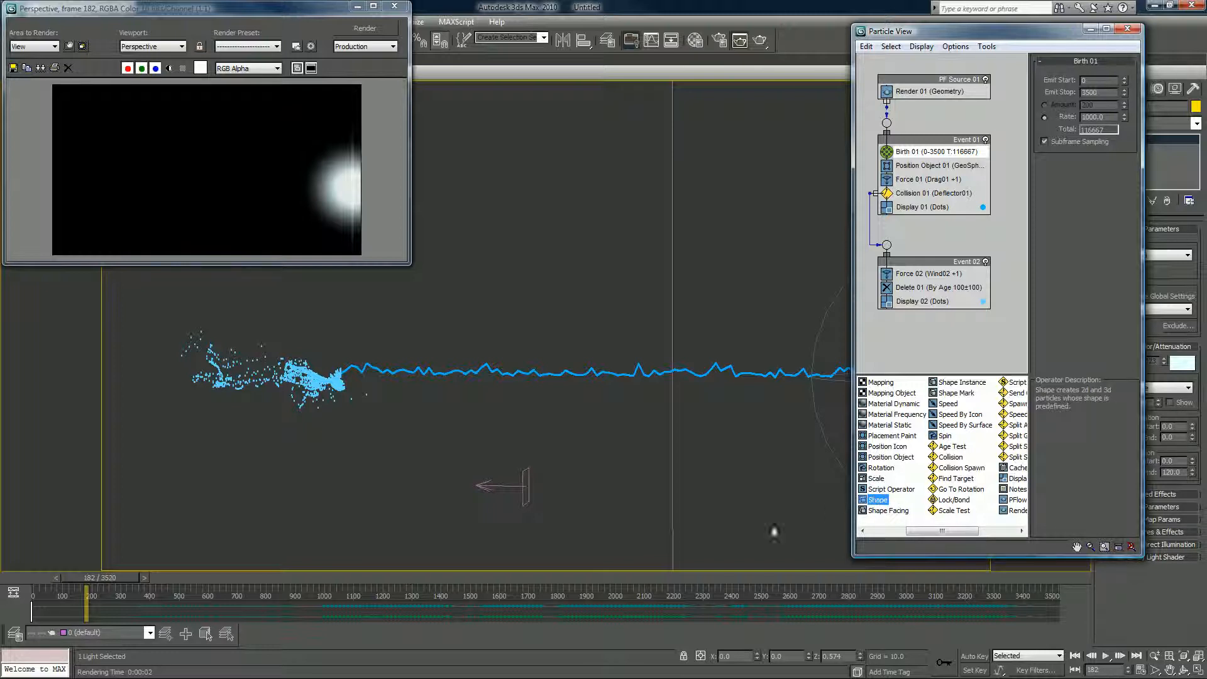
left_click_drag(85, 579, 25, 579)
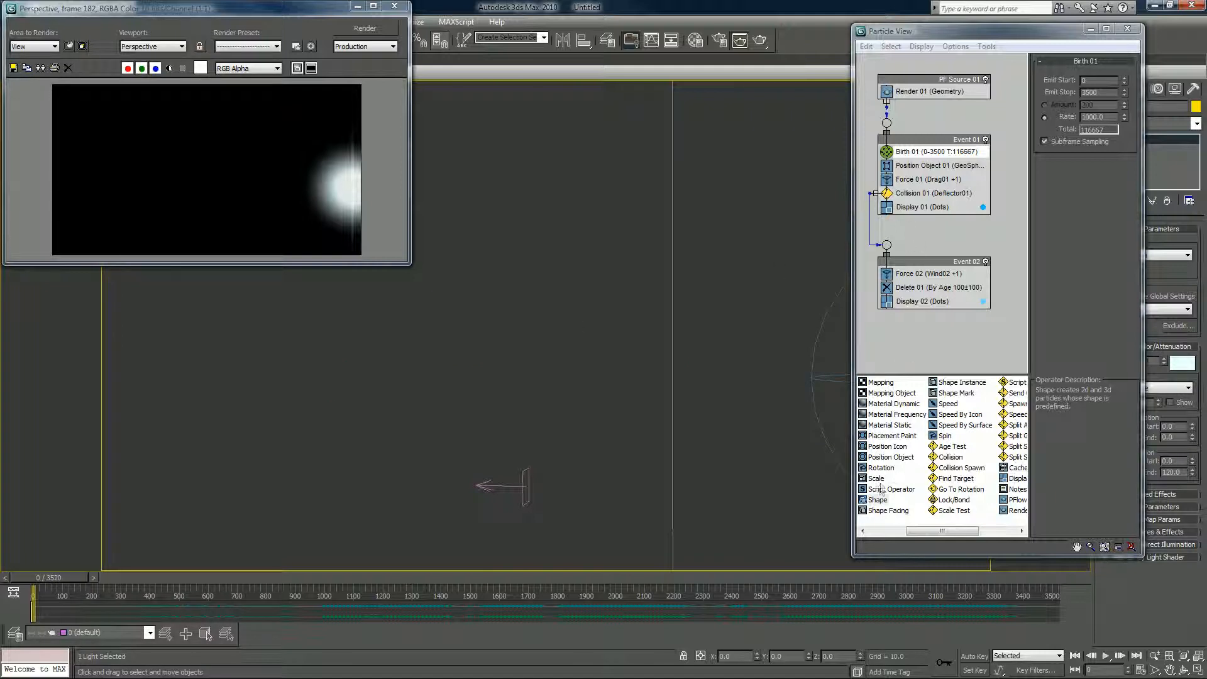
left_click_drag(881, 499, 915, 181)
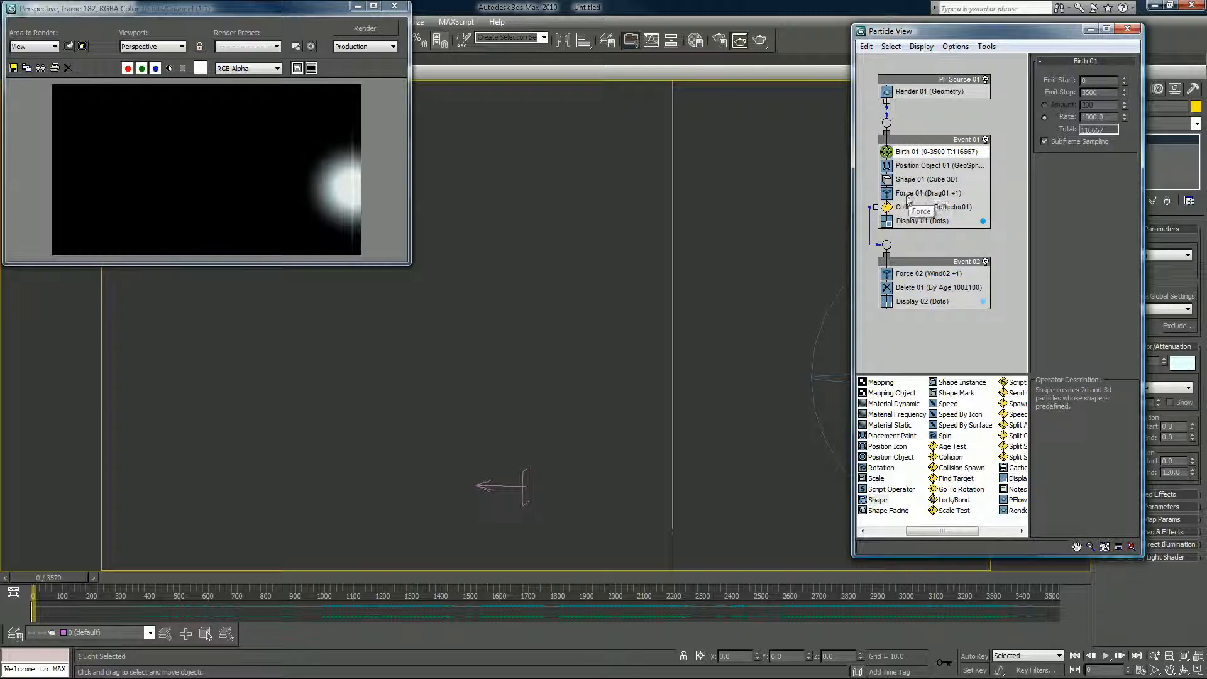
Step: Set the Shape 01 operator in Event 01 to the 2D Triangle shape
left_click(921, 180)
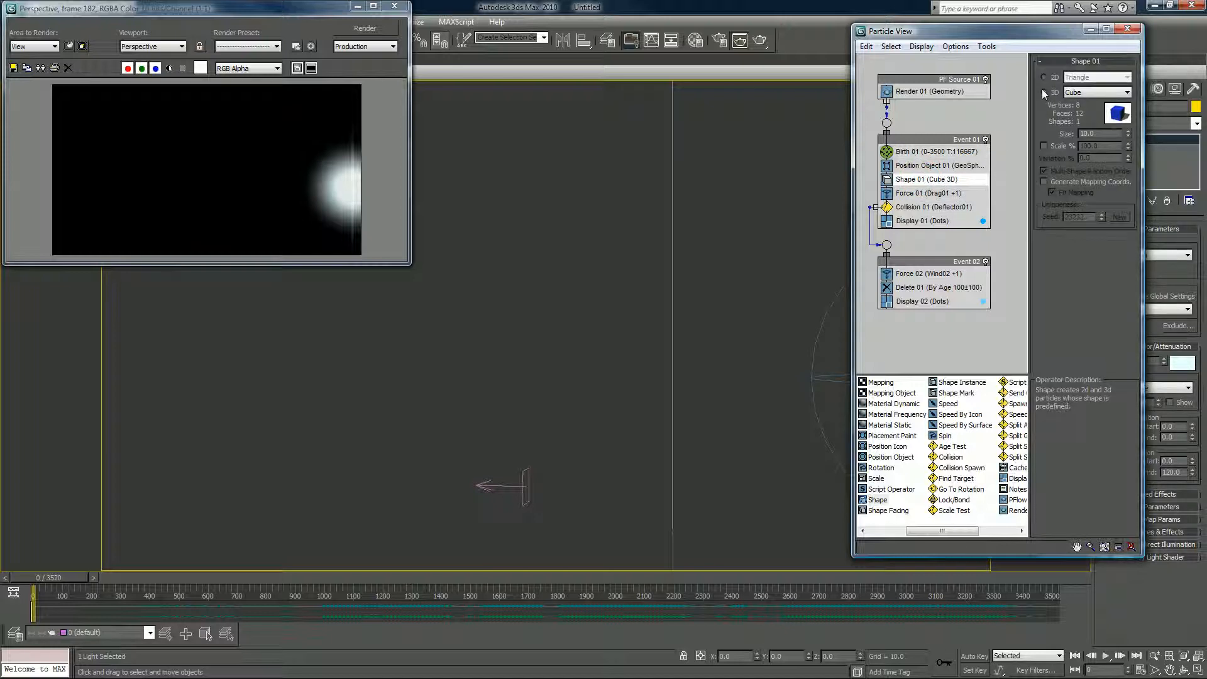
left_click(1082, 95)
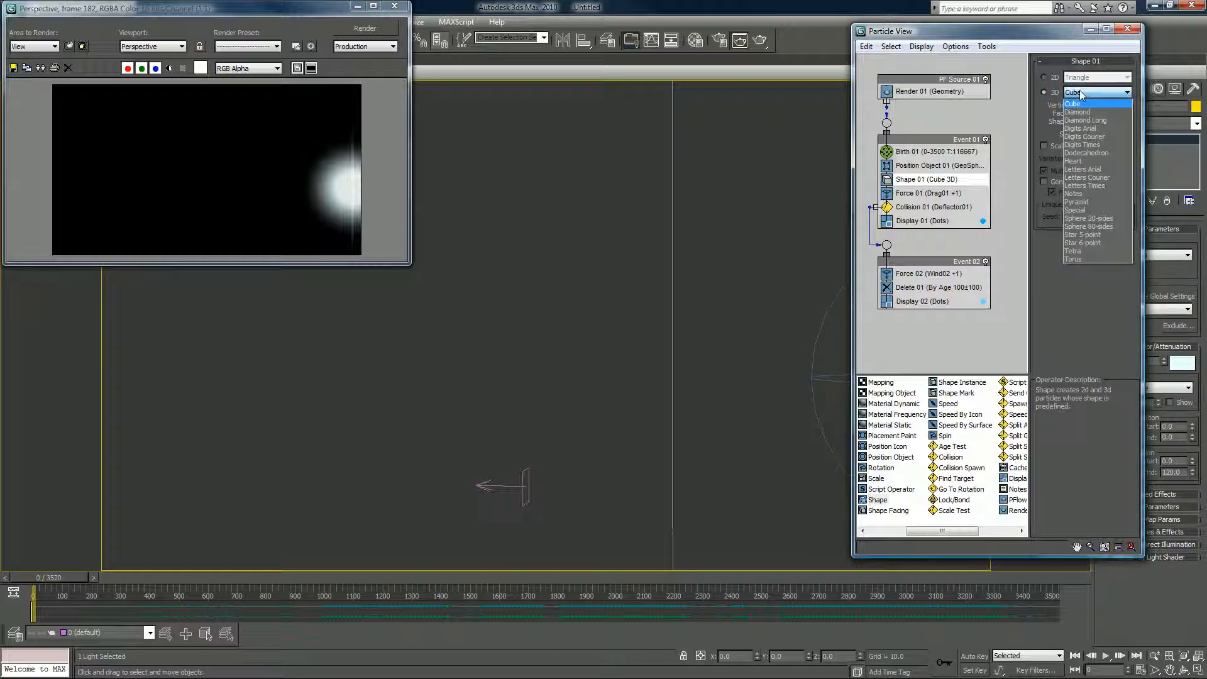
left_click(1044, 78)
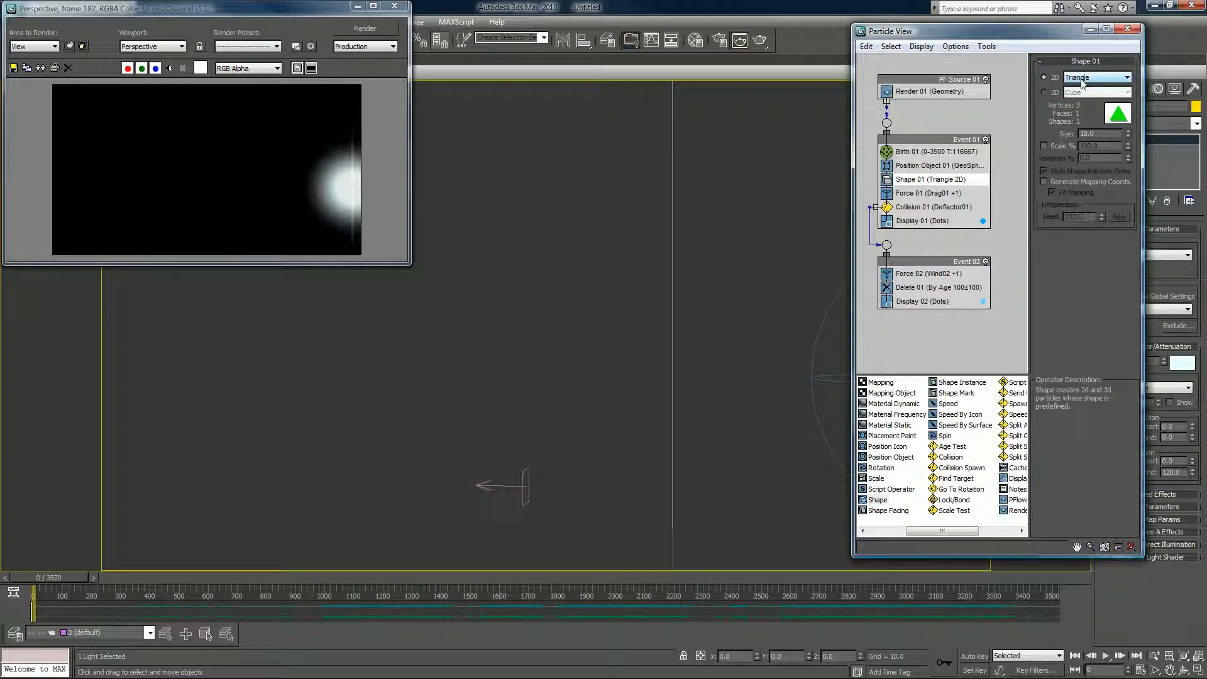
left_click(1089, 78)
left_click(1088, 94)
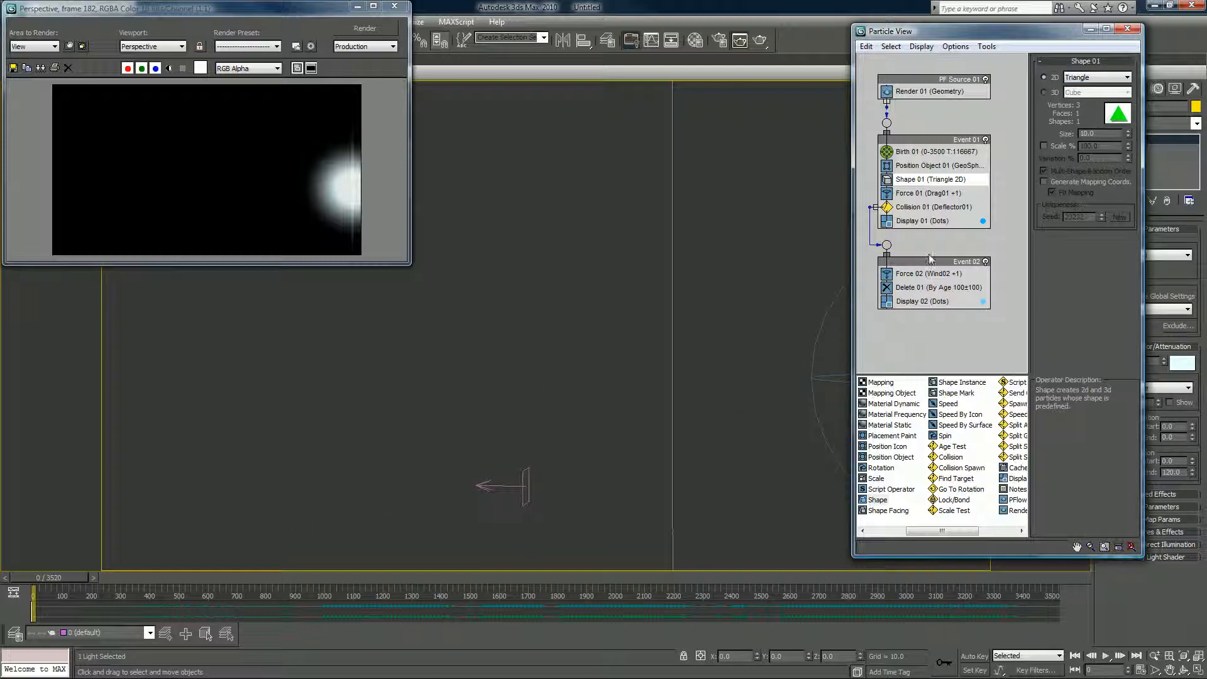
Step: Set the Display 01 type to Geometry and advance the animation to frame 104 to check the stream
left_click(935, 223)
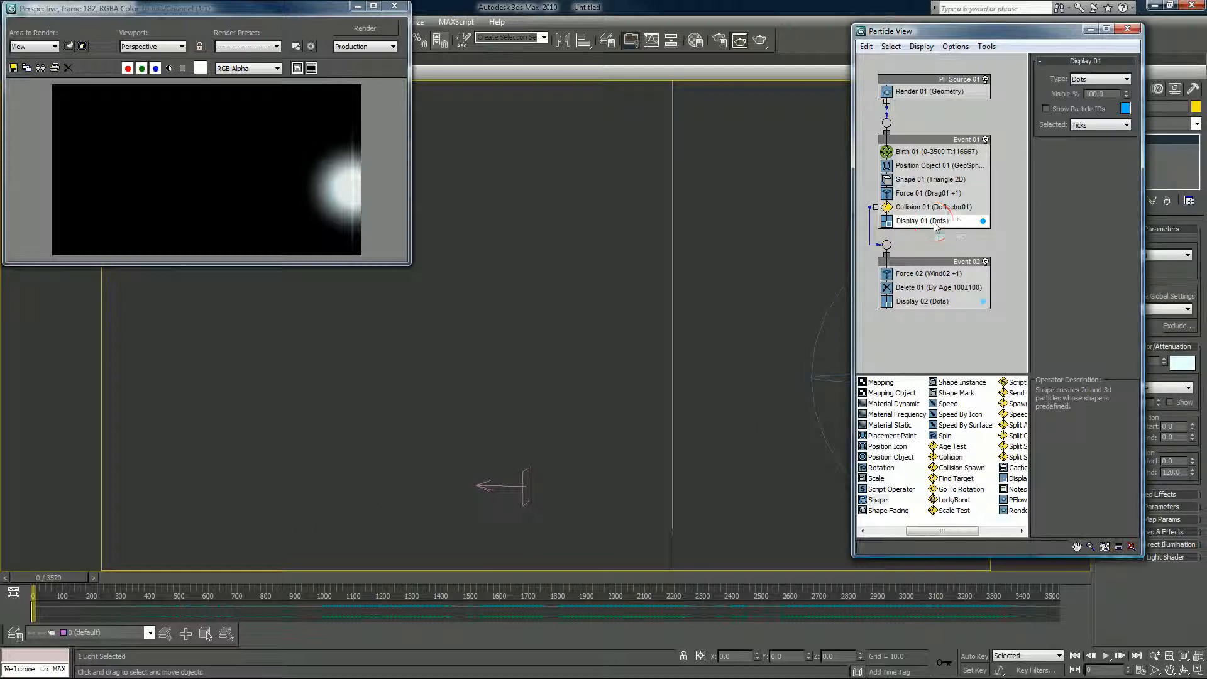
left_click(1105, 79)
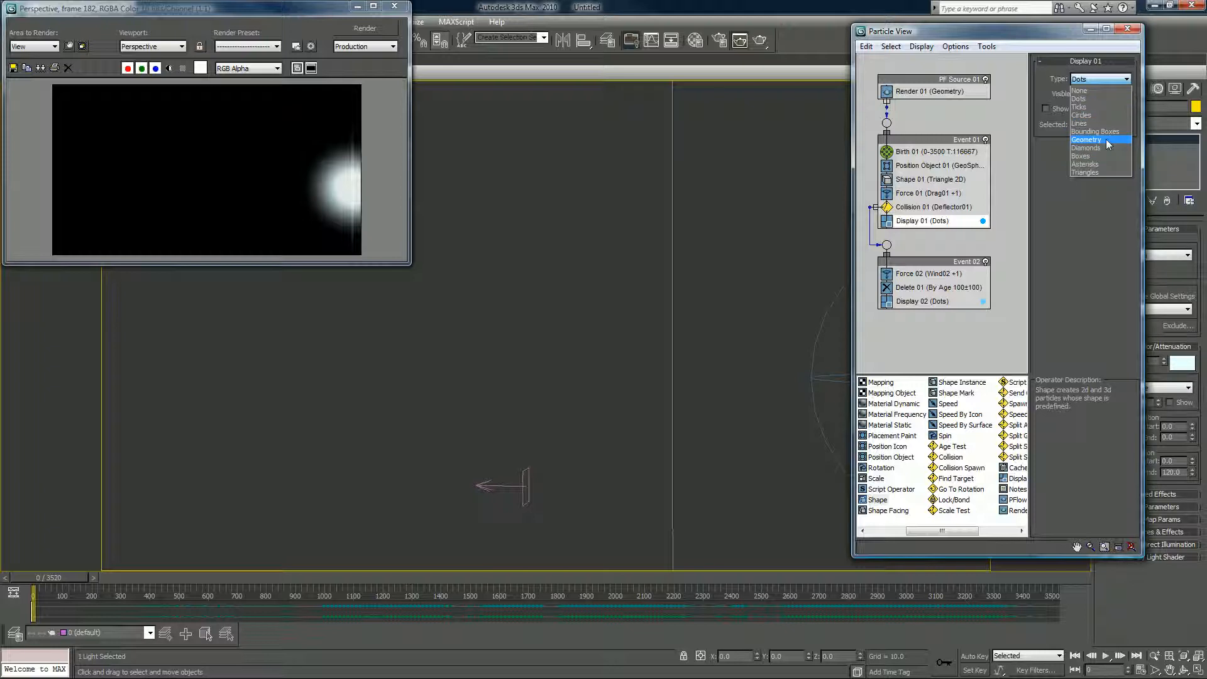
left_click(1105, 140)
left_click_drag(59, 581, 89, 584)
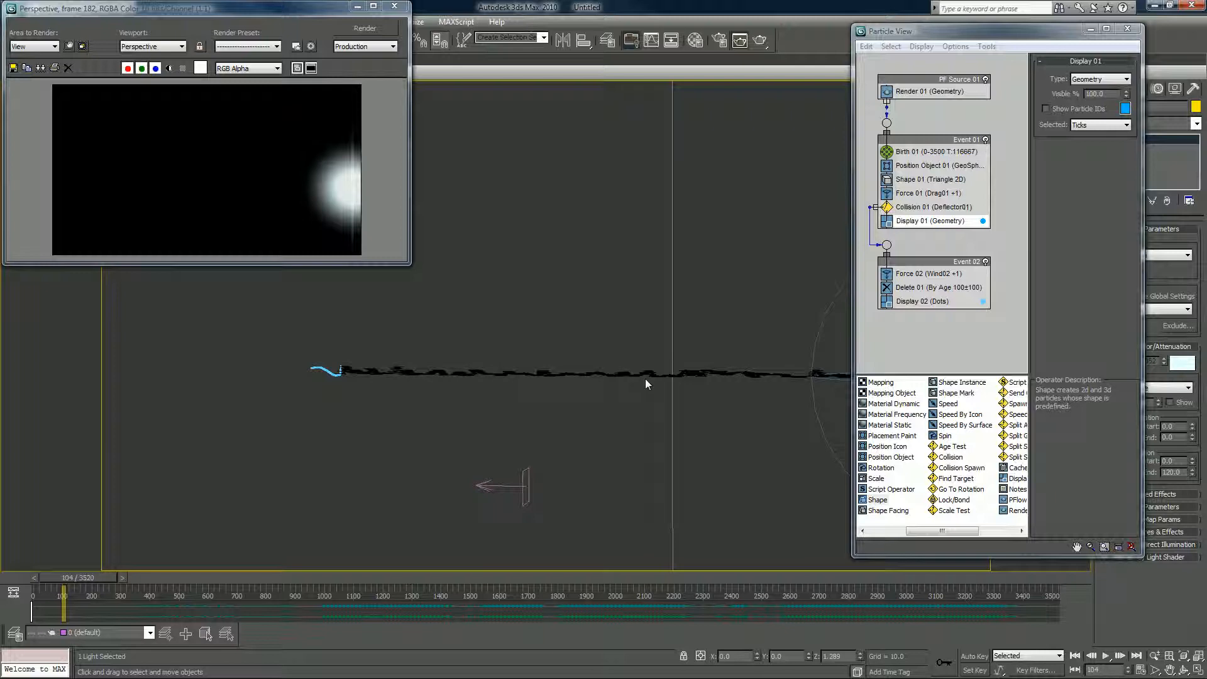
scroll(645, 379, "up", 4)
middle_click_drag(613, 468, 612, 372)
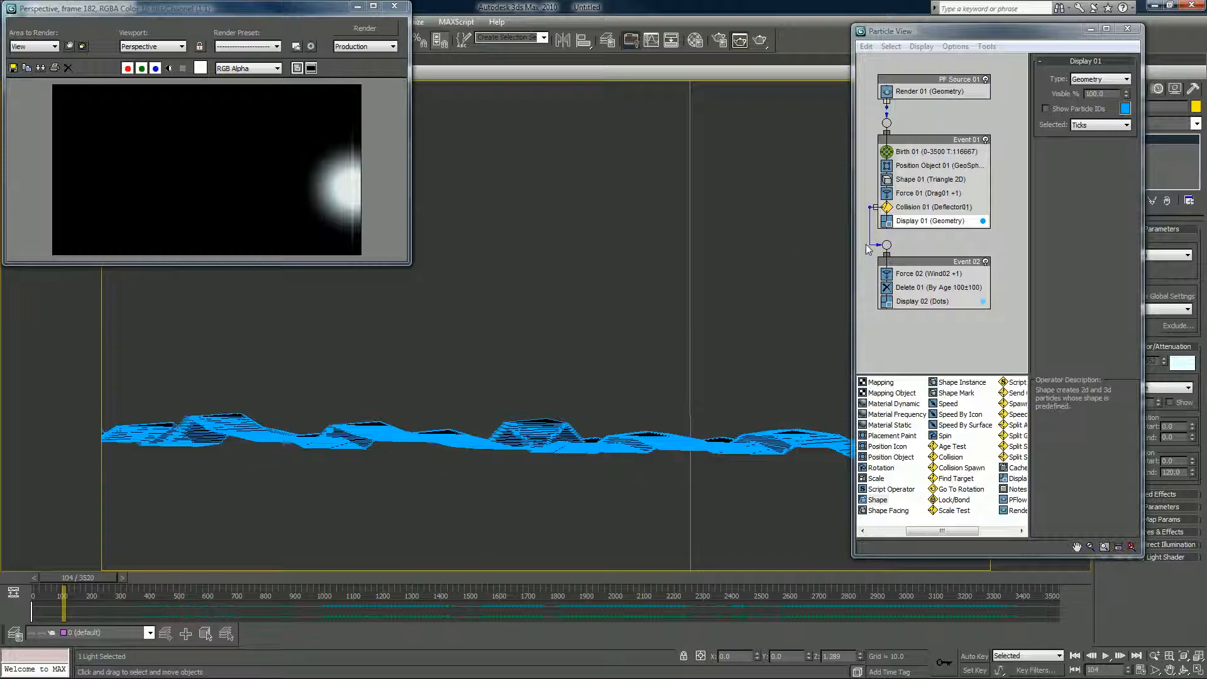
Step: Move Event 02 lower, add a Rotation operator below Shape 01 in Event 01 and set its orientation matrix to Speed Space Follow
left_click_drag(926, 263, 925, 316)
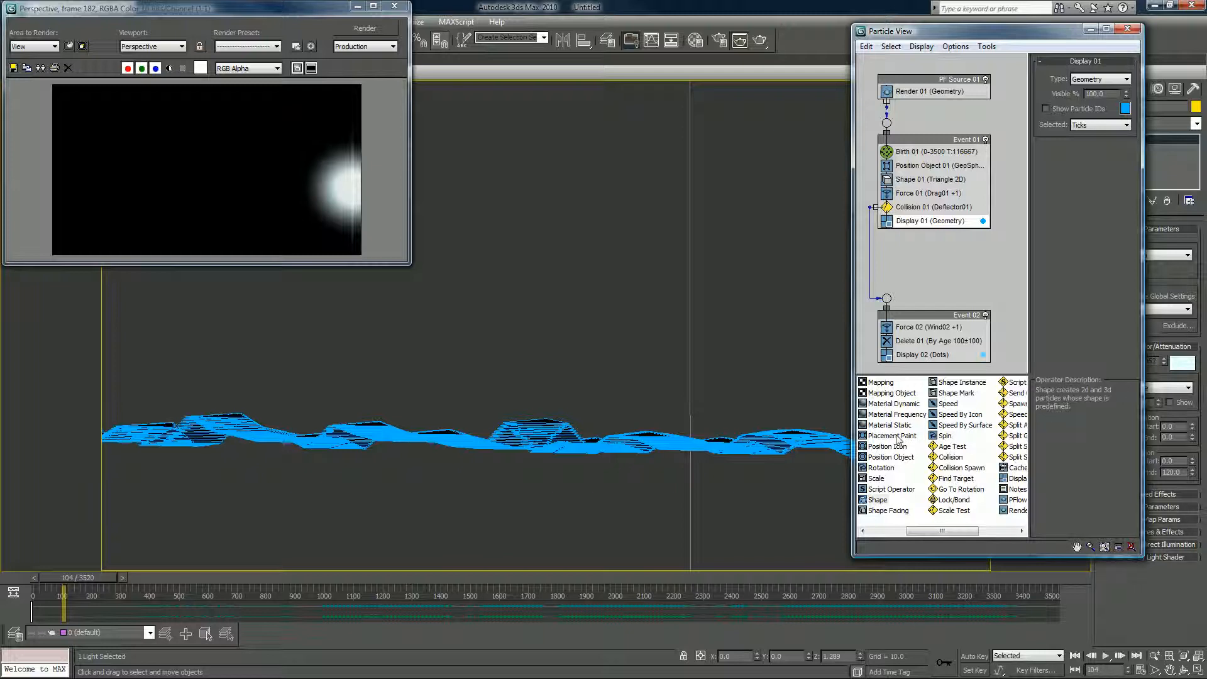
left_click_drag(880, 473, 908, 195)
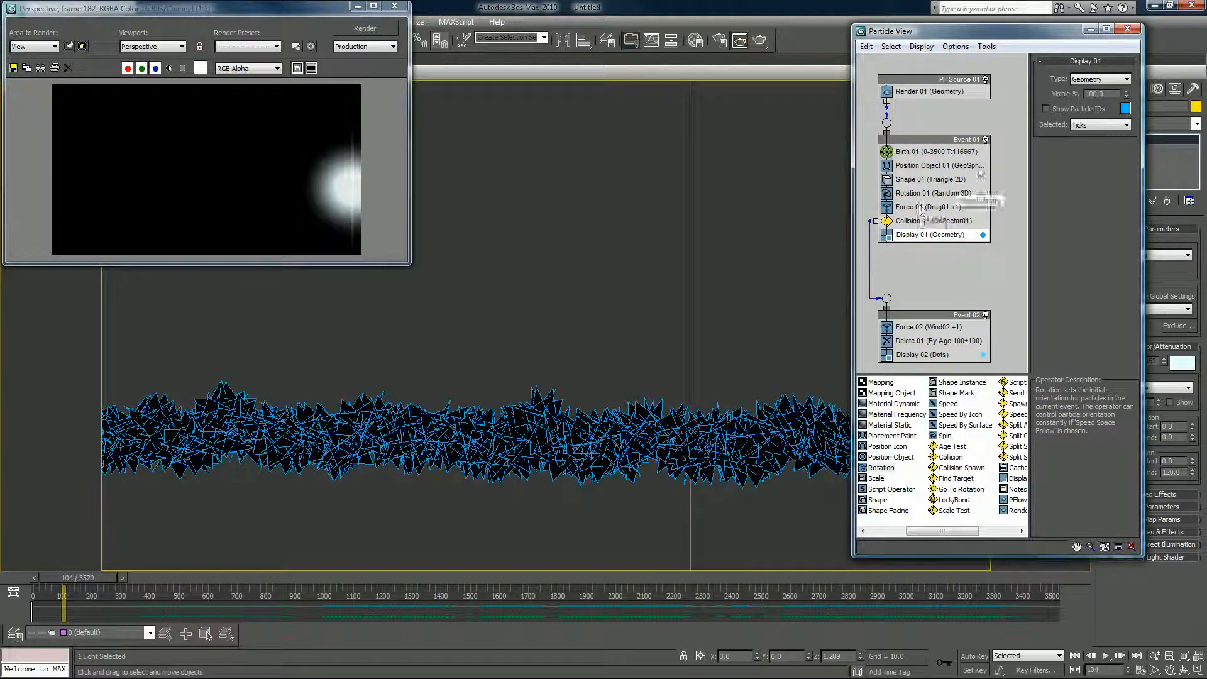
left_click(1101, 79)
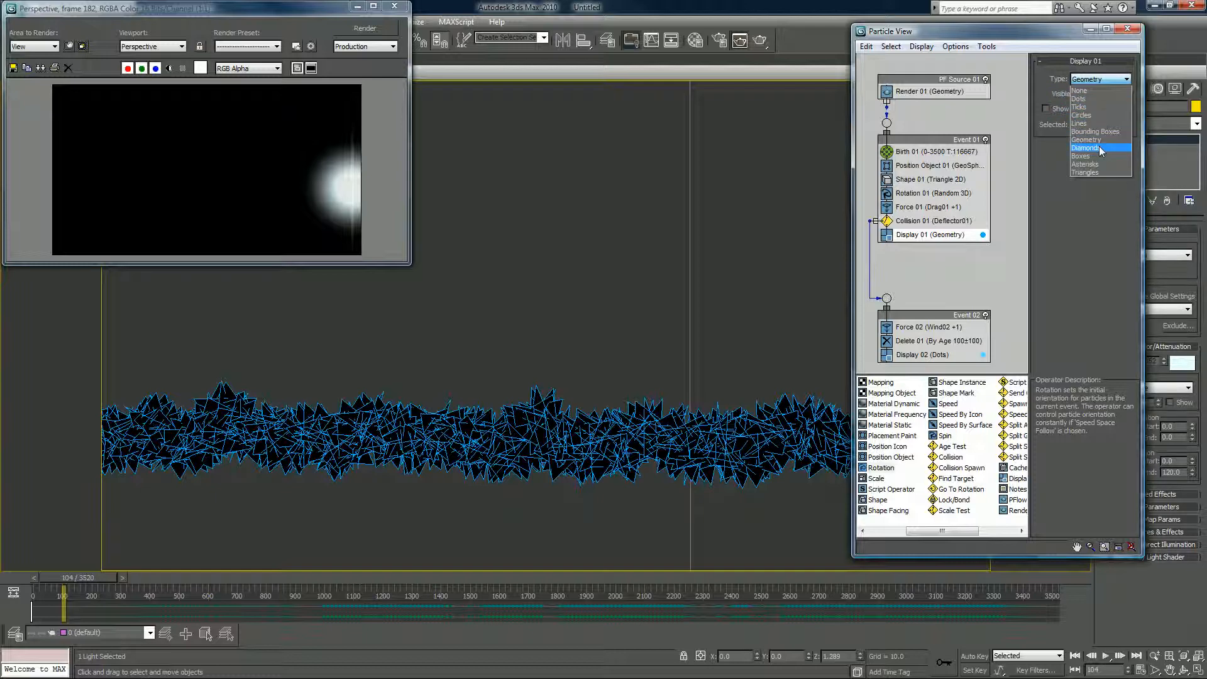
left_click(1043, 77)
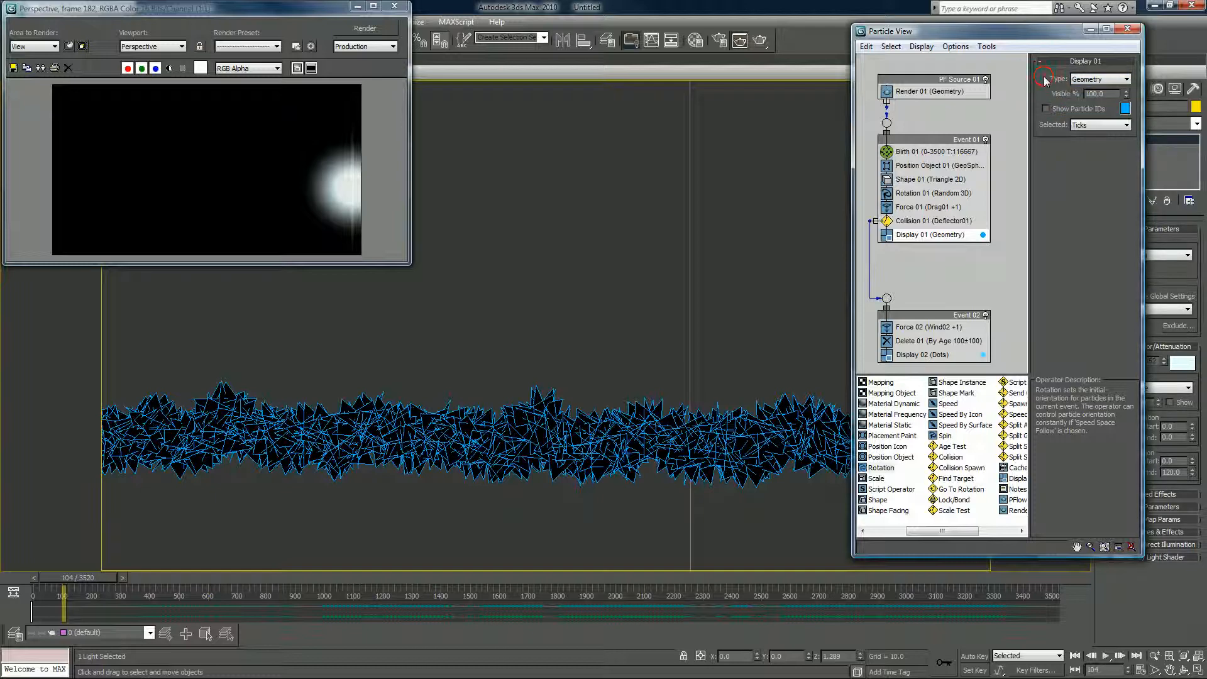
left_click(940, 193)
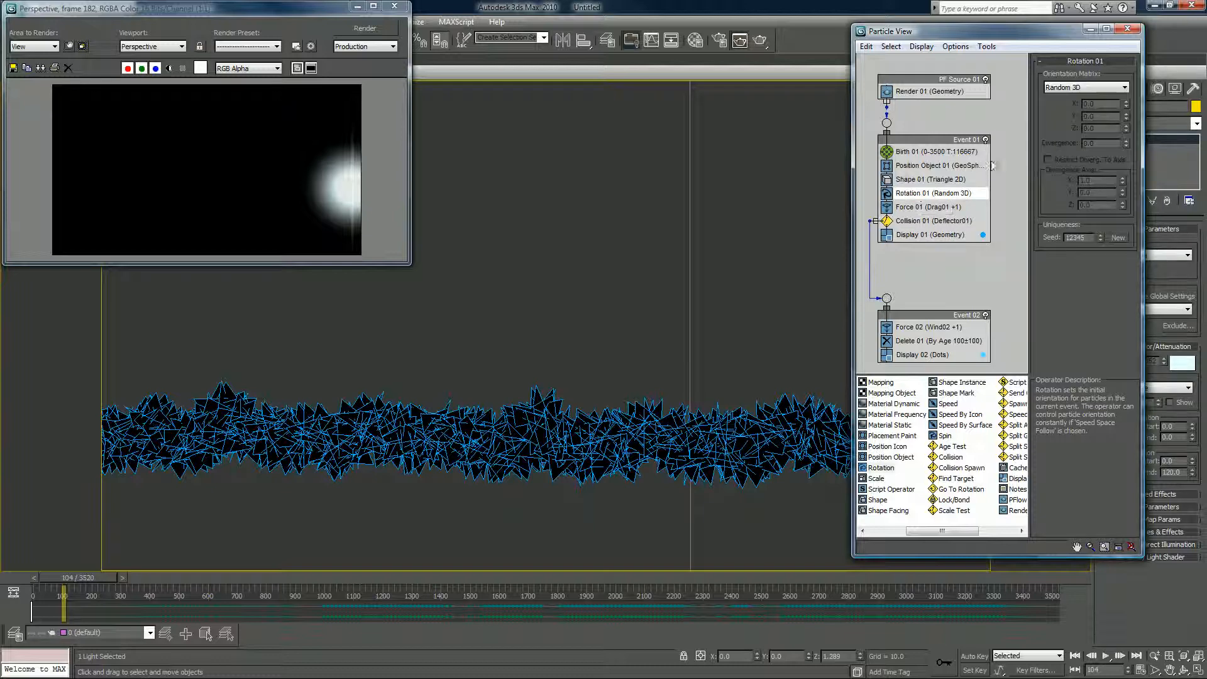
left_click(1084, 88)
left_click(1079, 131)
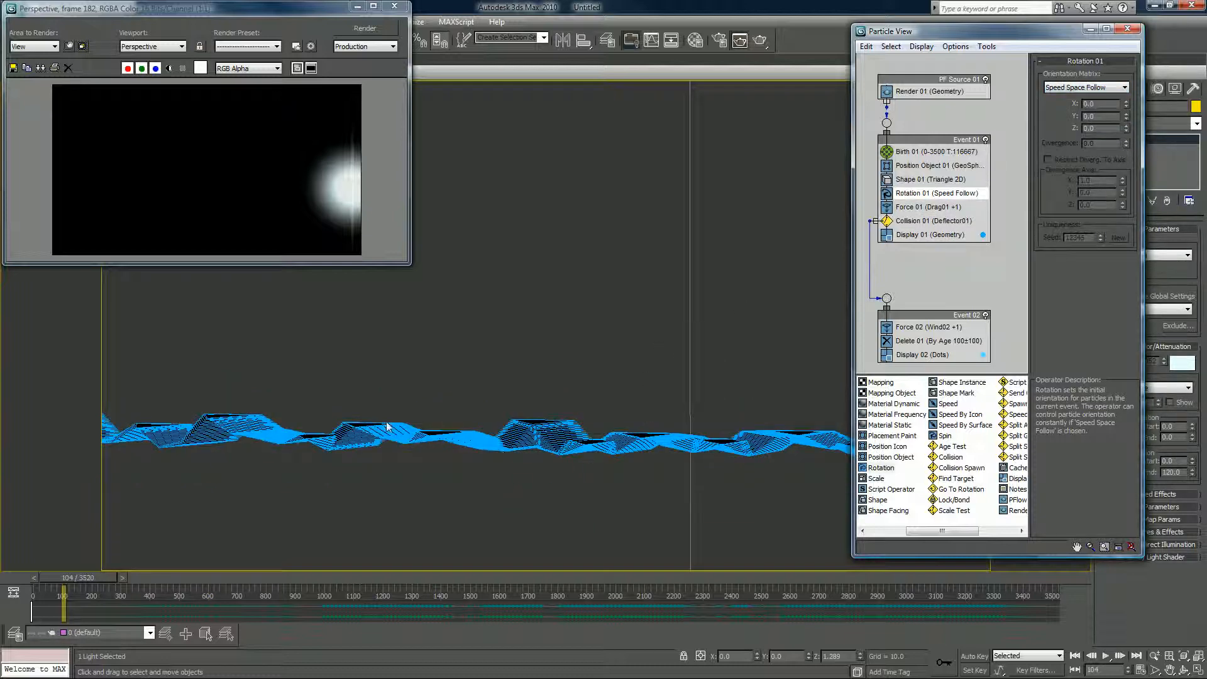
Step: Set the size of the Shape 01 triangles to 2.0 and check the thinner particle stream
left_click(924, 179)
double_click(1093, 134)
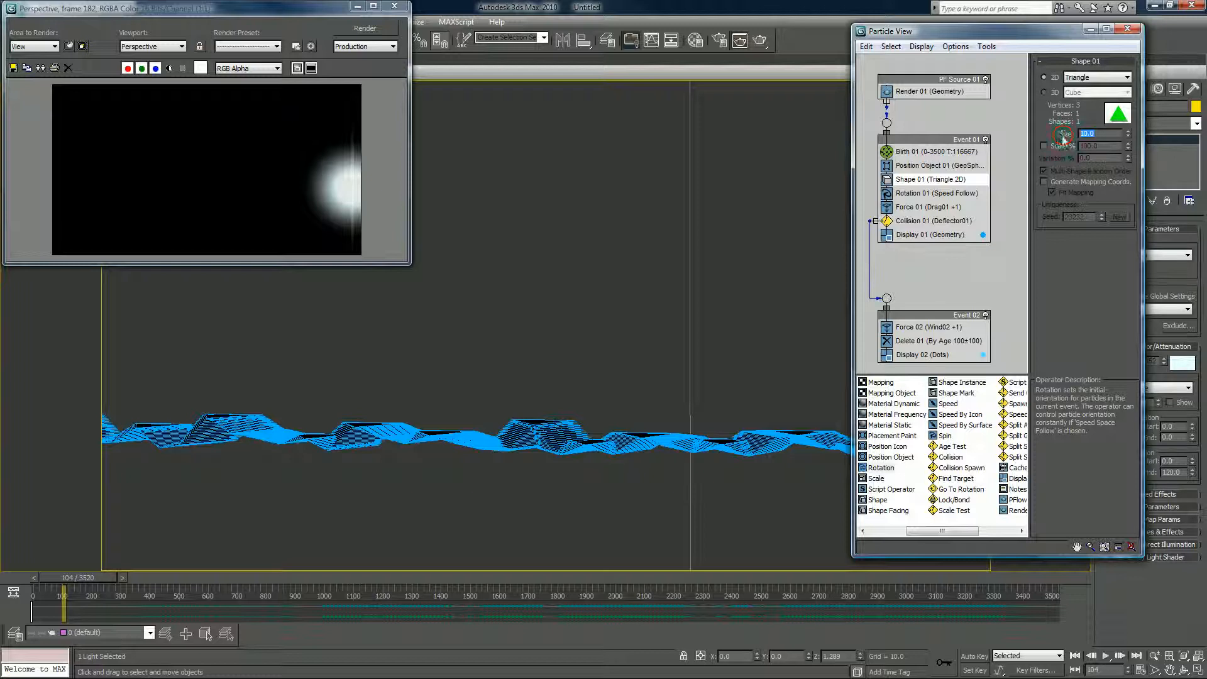
type("10")
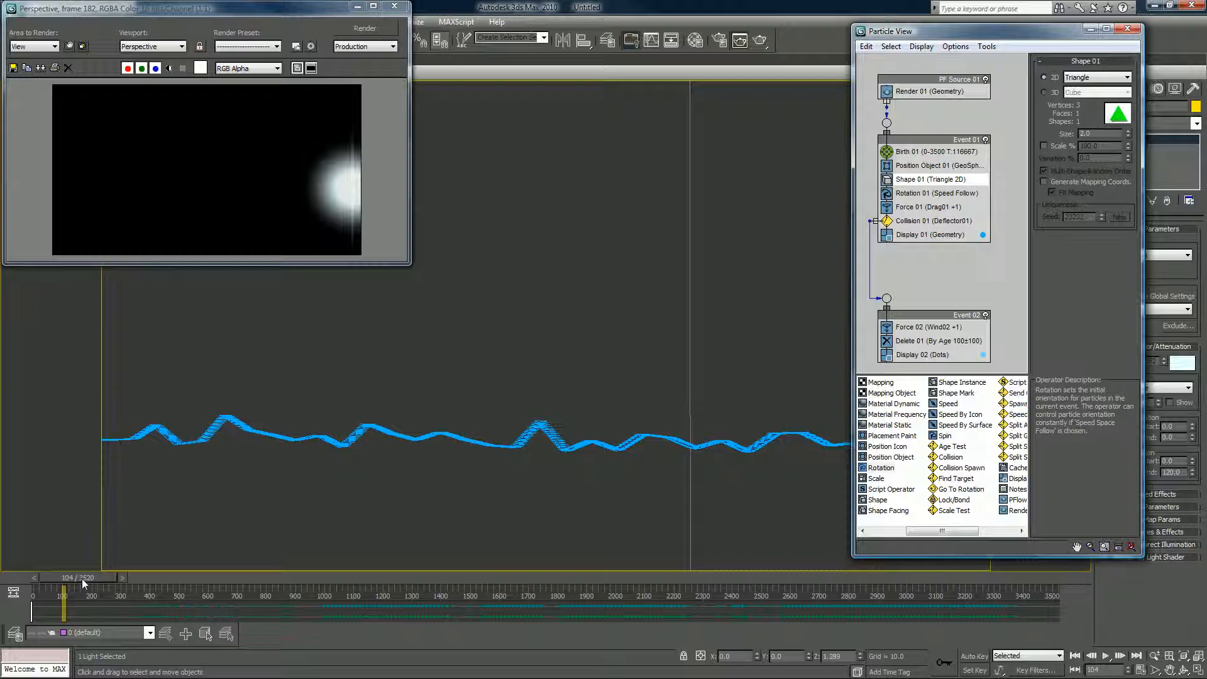
left_click(369, 363)
middle_click_drag(345, 372, 737, 380)
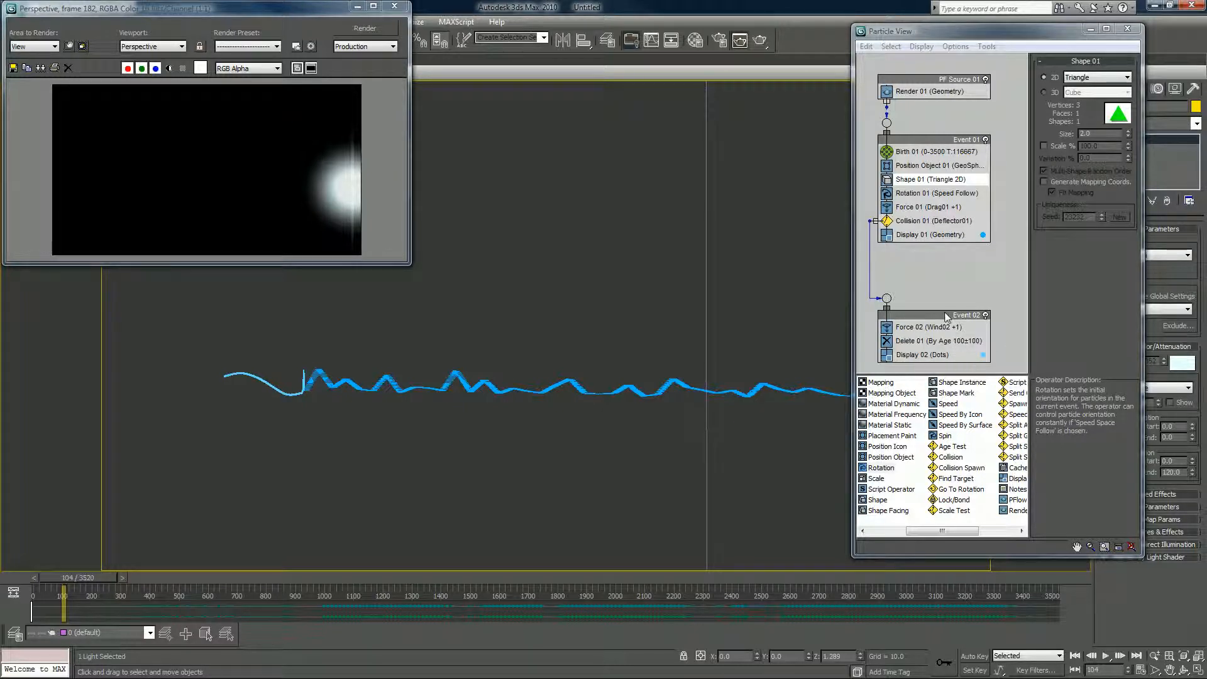
Step: Reposition Event 02 just below Event 01 and clone Shape 01 into it as an instance above Force 02
left_click_drag(947, 315, 943, 271)
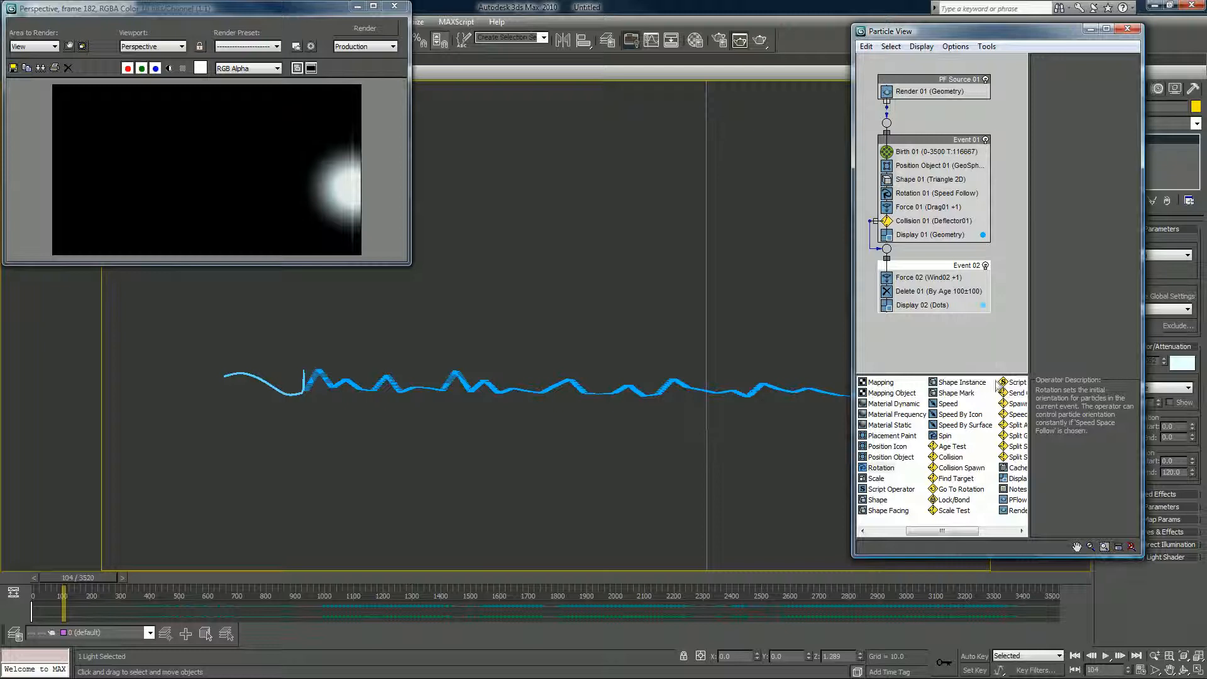
left_click_drag(911, 270, 911, 283)
left_click(905, 180)
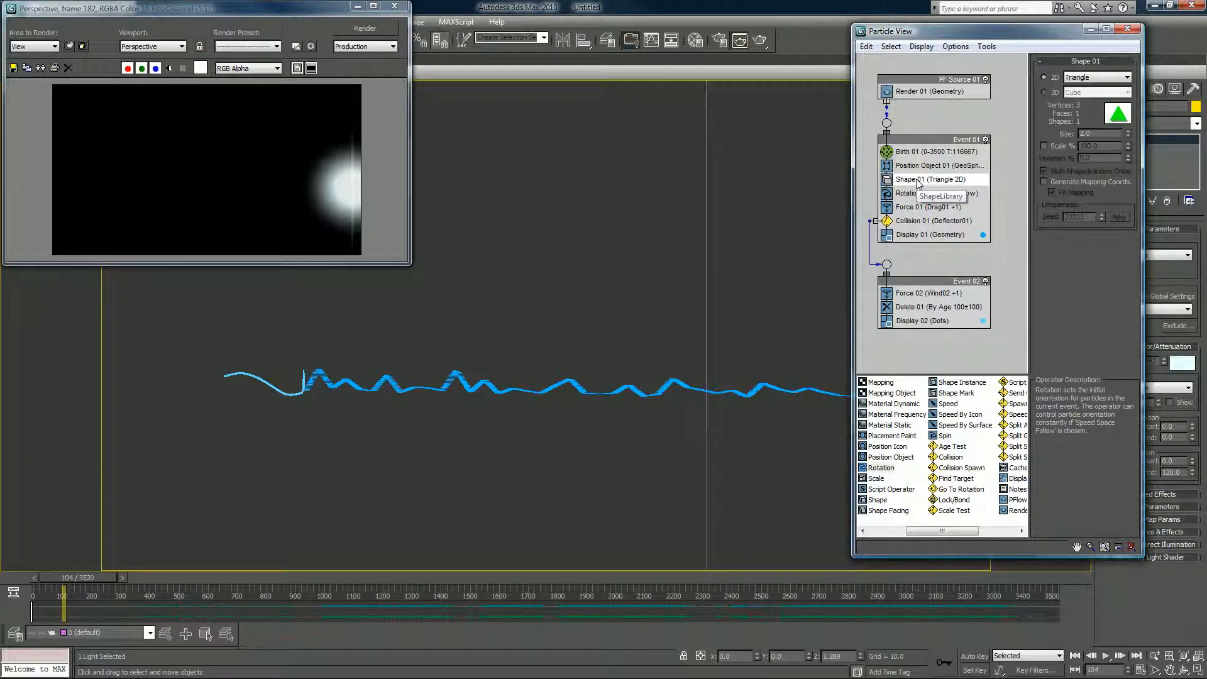
left_click(918, 181)
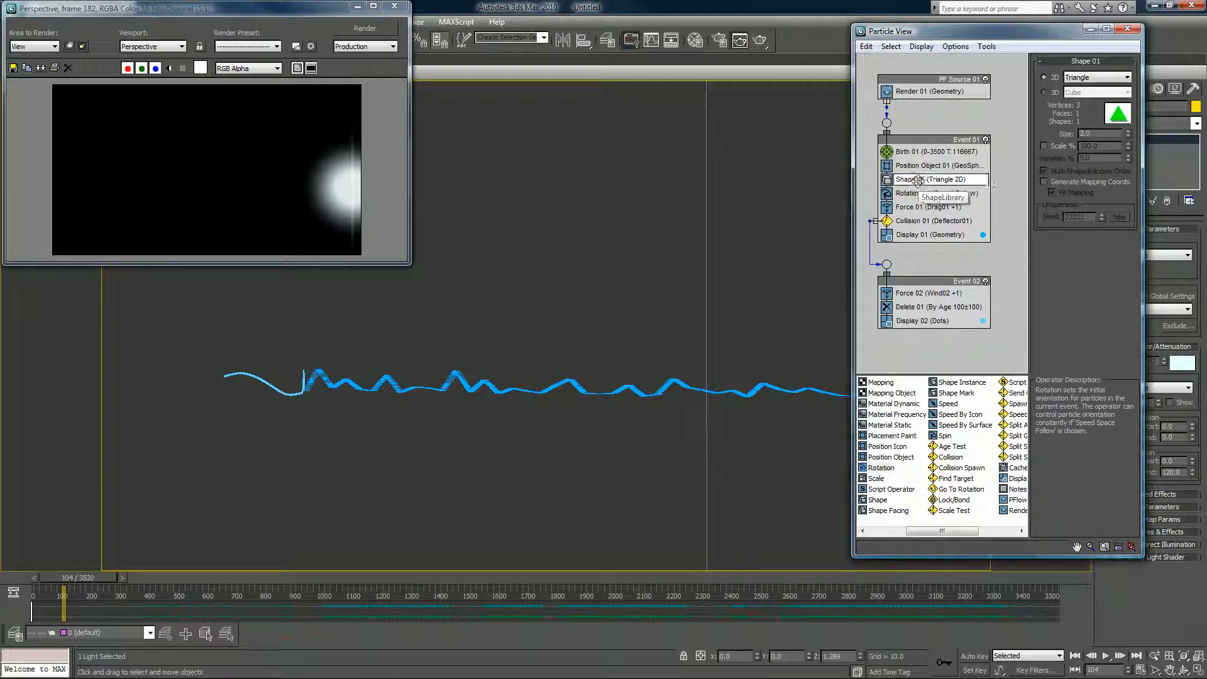
left_click_drag(918, 181, 932, 293)
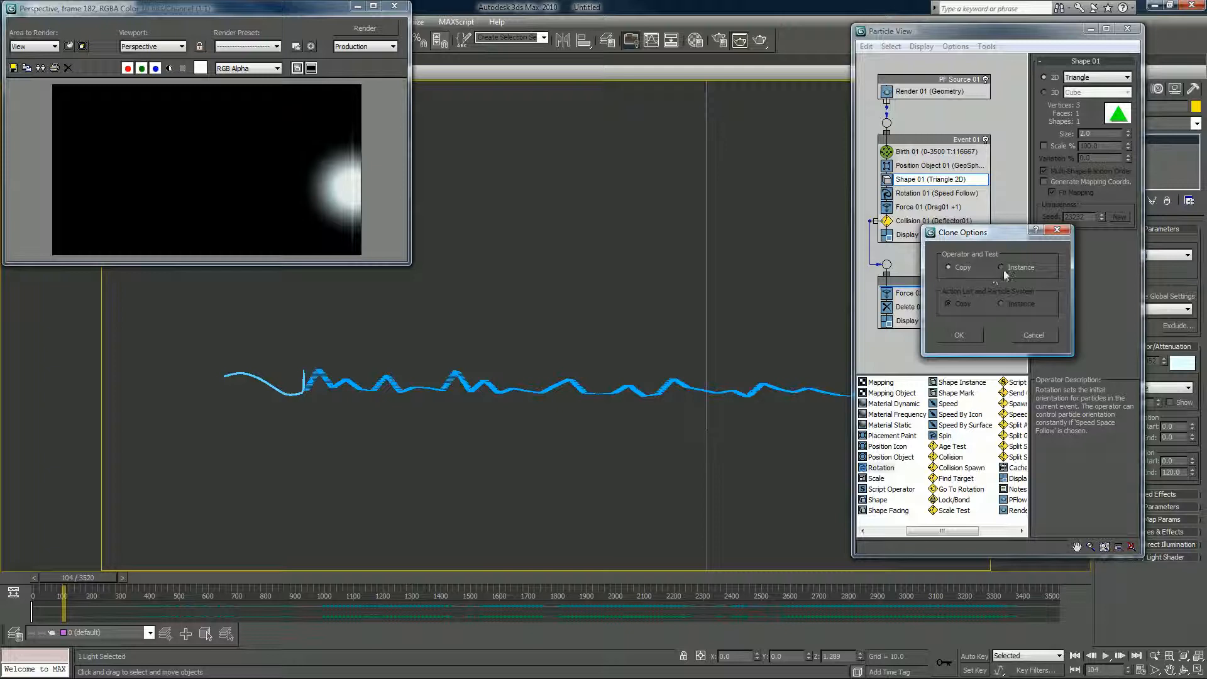
left_click(954, 338)
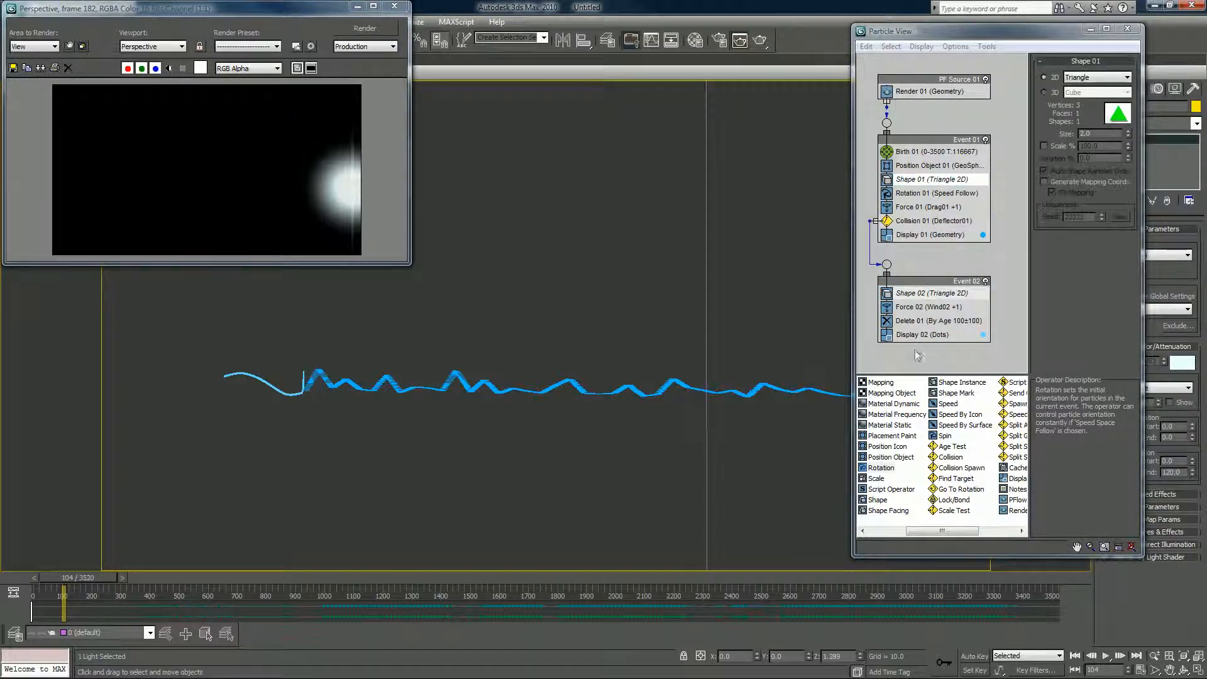
Step: Set the Display 02 type in Event 02 to Geometry
left_click(920, 335)
left_click(1078, 77)
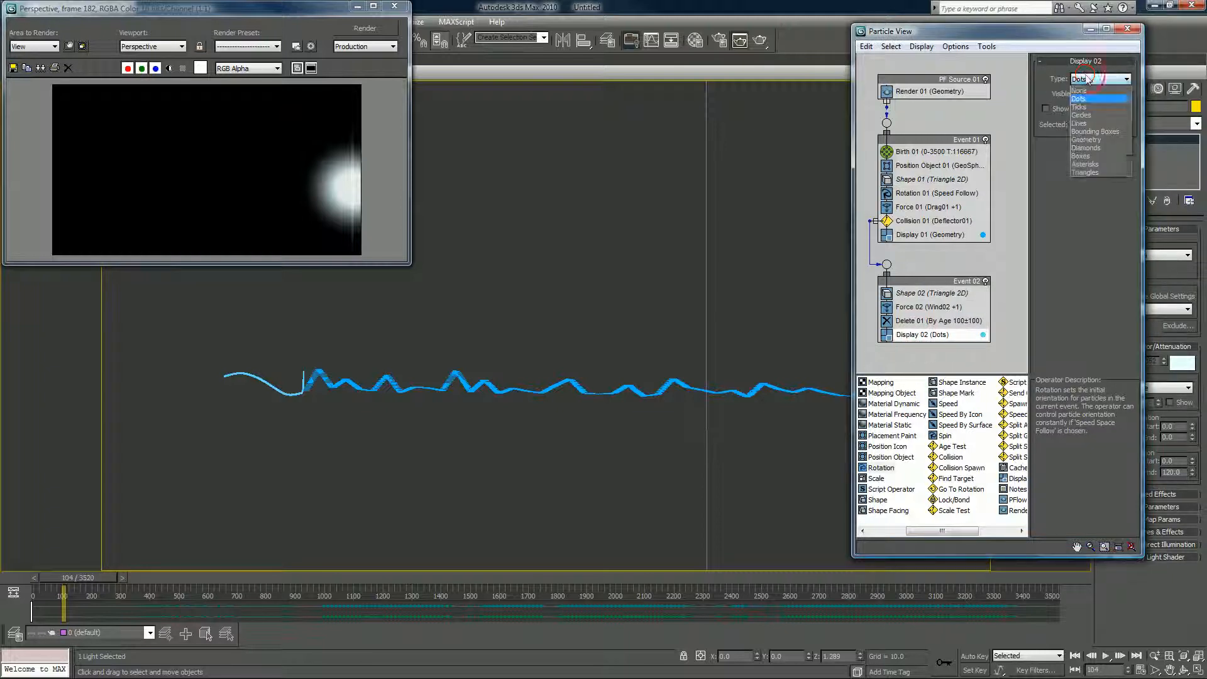
left_click(1088, 139)
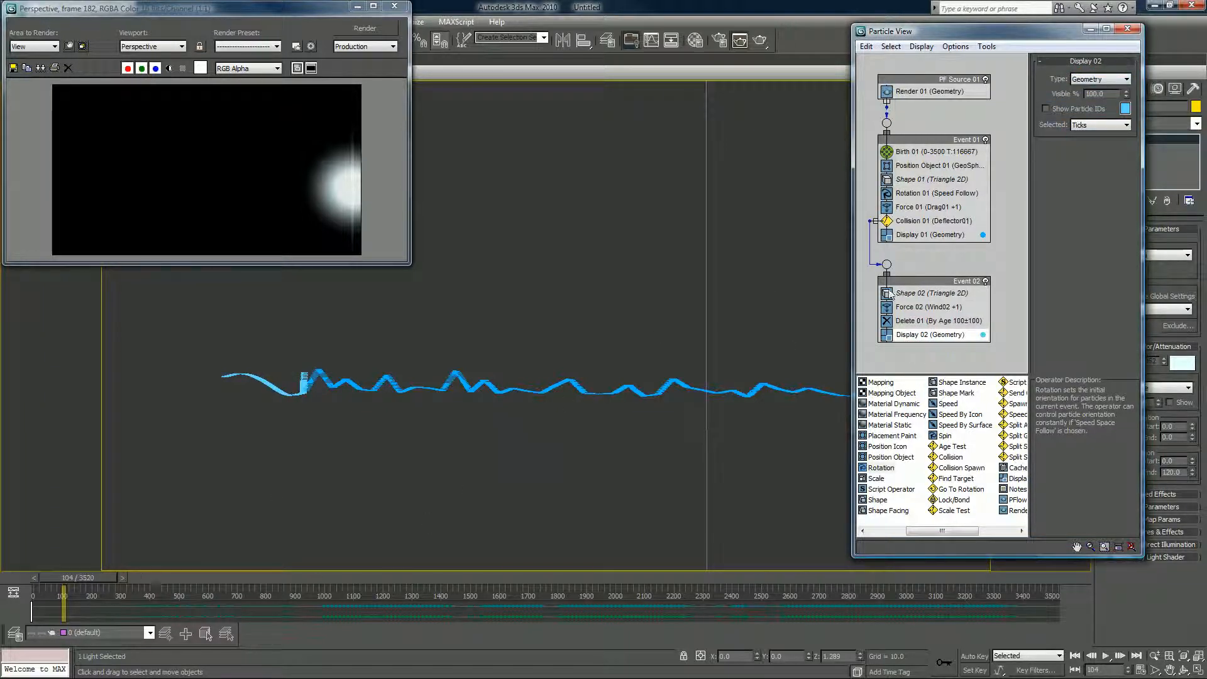
Step: Clone Rotation 01 into Event 02 as an instance and place it between Shape 02 and Force 02
left_click(905, 193)
left_click_drag(905, 196, 931, 314)
left_click(961, 337)
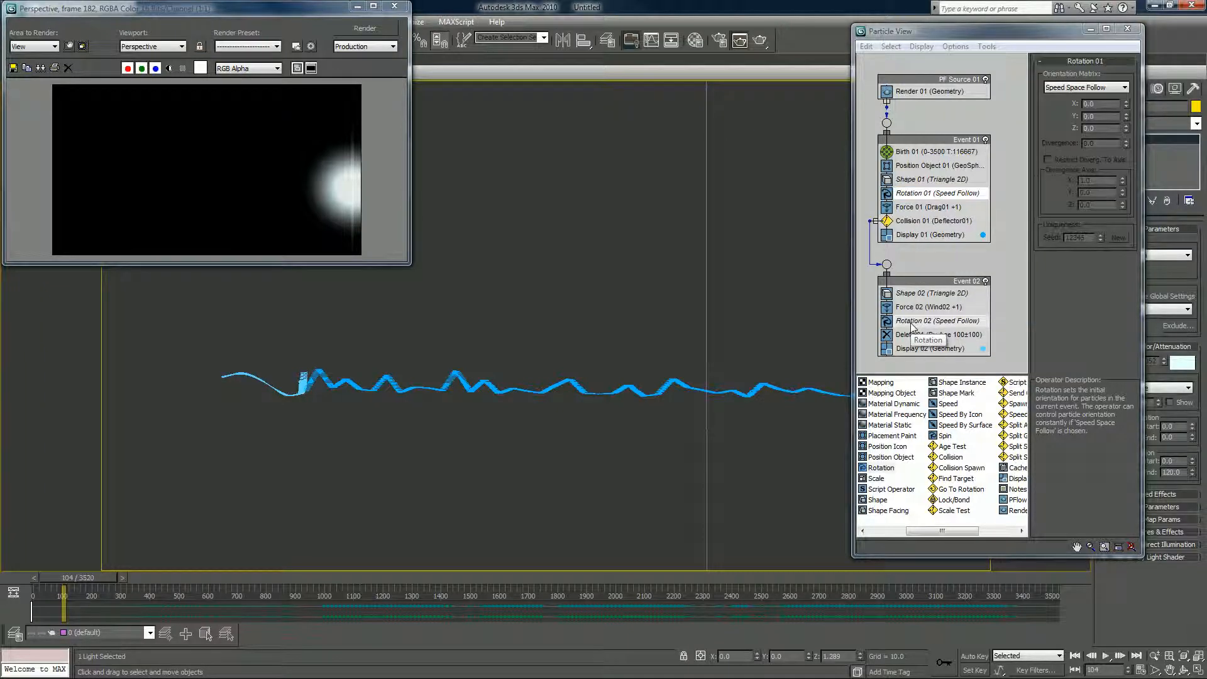
left_click_drag(911, 323, 906, 302)
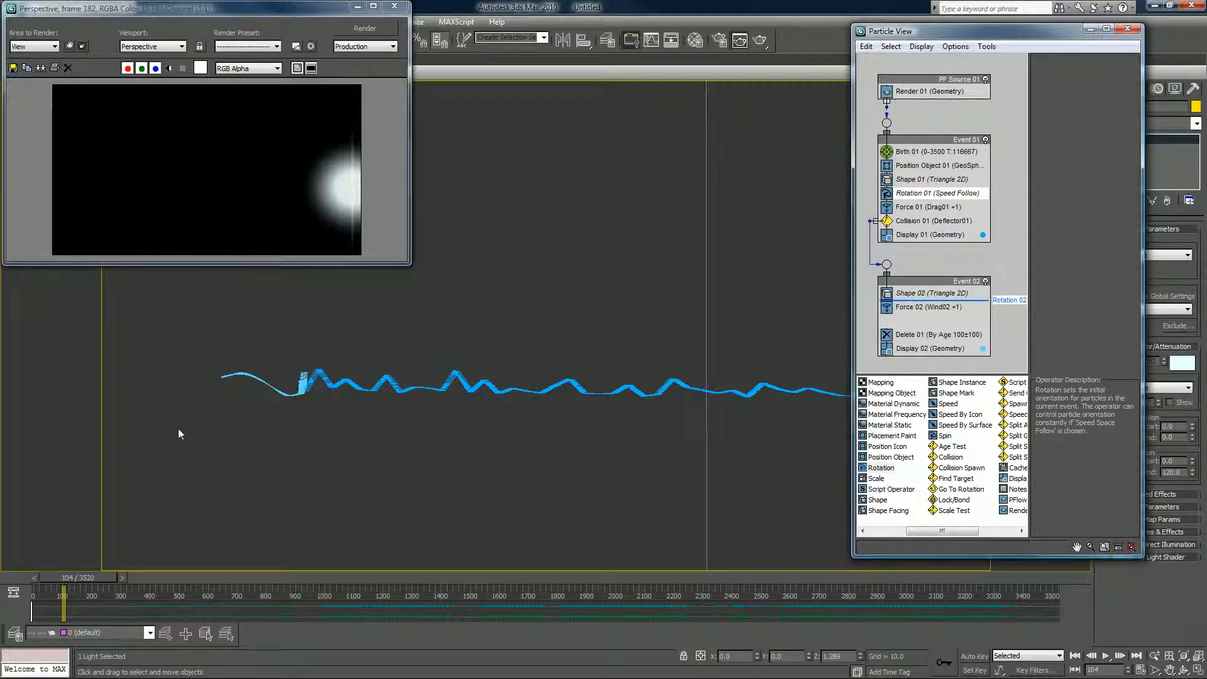
Step: Advance the animation to frame 264 and examine the scattered triangle particles beyond the deflector up close
left_click(107, 578)
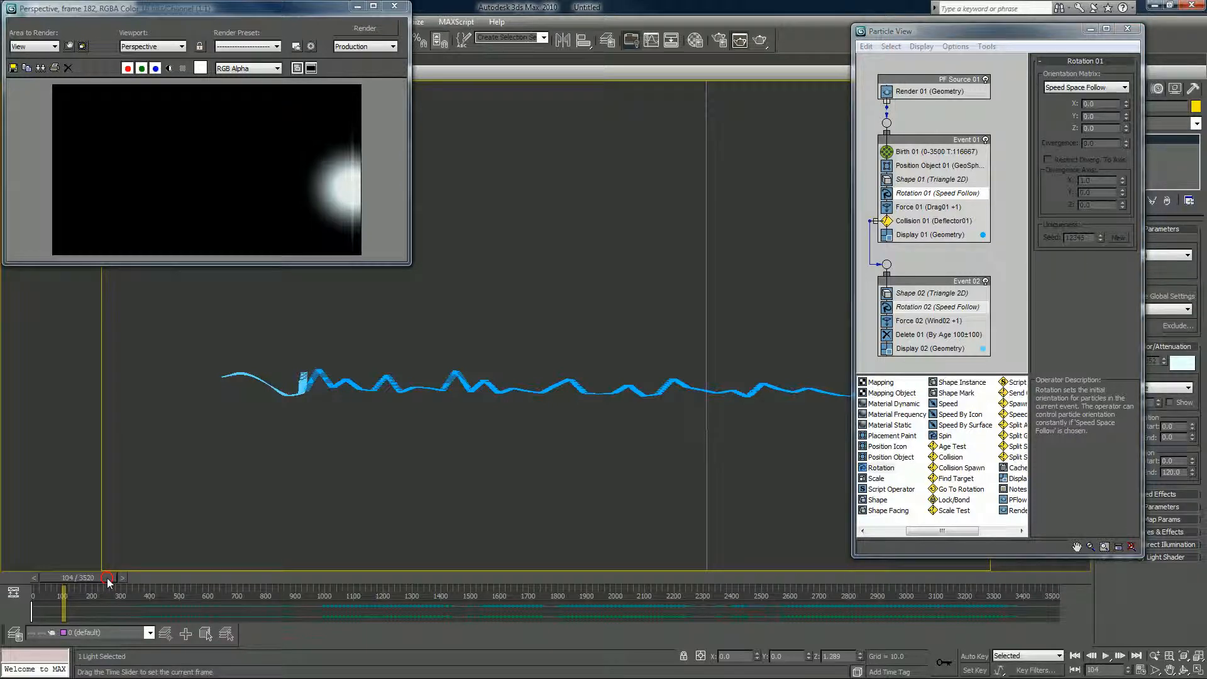
left_click_drag(106, 578, 142, 576)
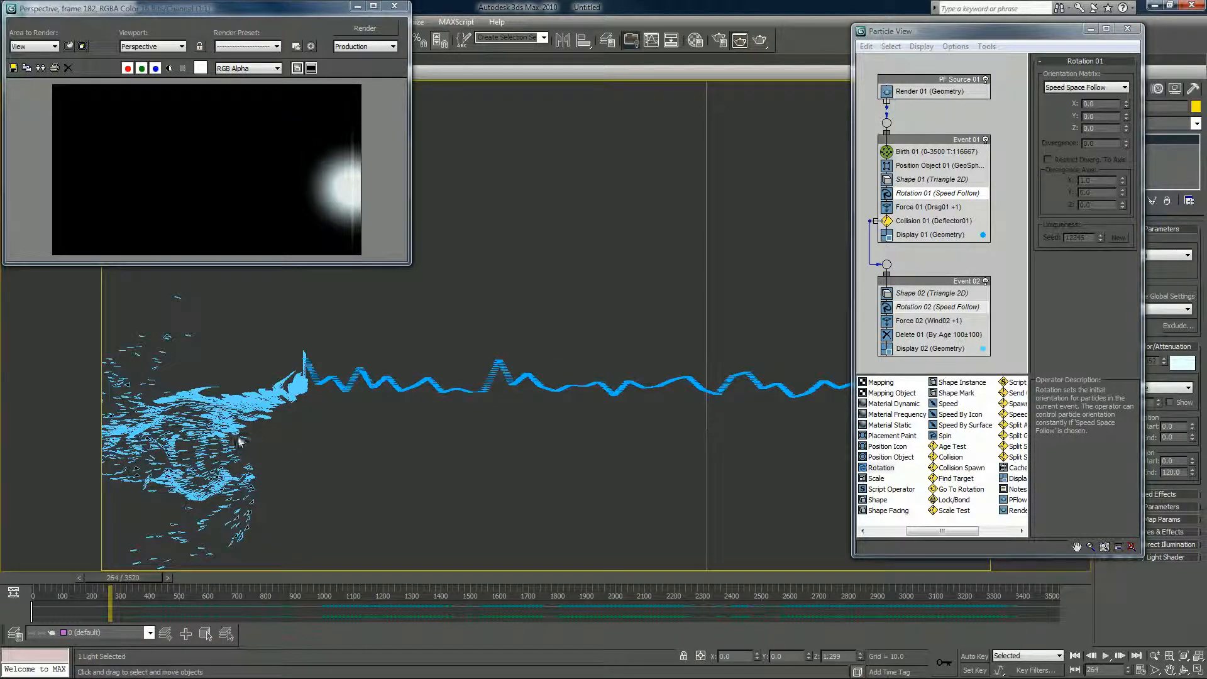
middle_click_drag(239, 441, 724, 386)
scroll(724, 384, "up", 3)
middle_click_drag(636, 431, 640, 323)
scroll(640, 323, "up", 1)
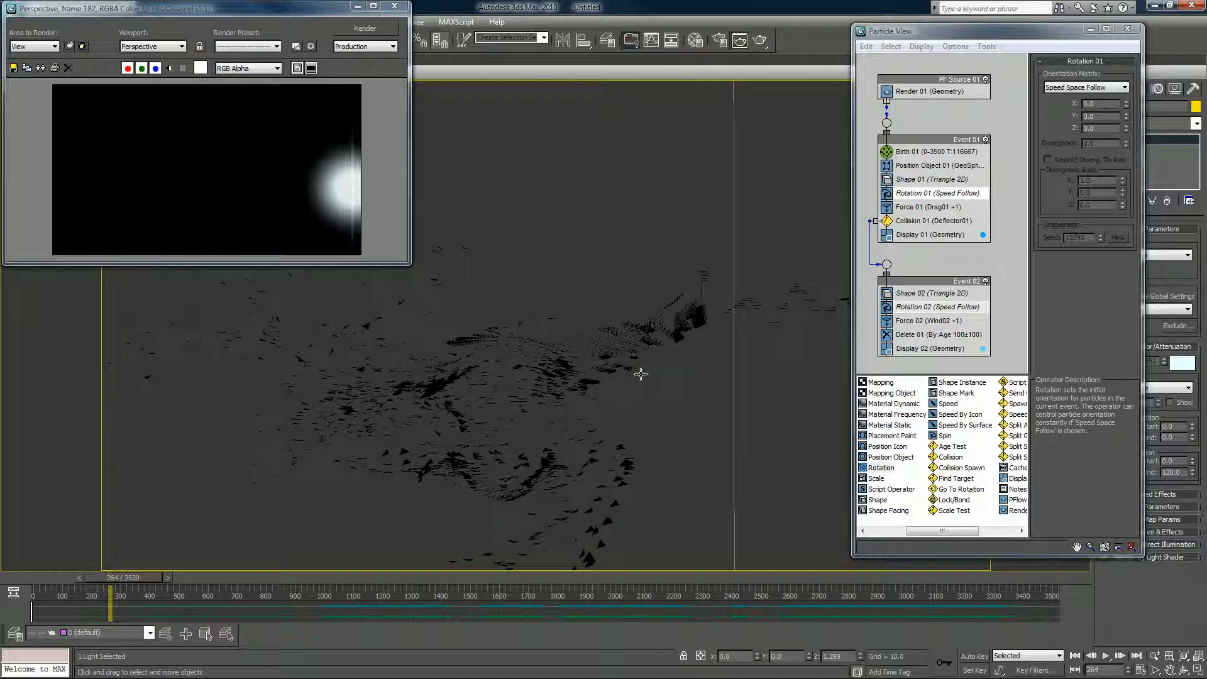
middle_click_drag(641, 374, 372, 377)
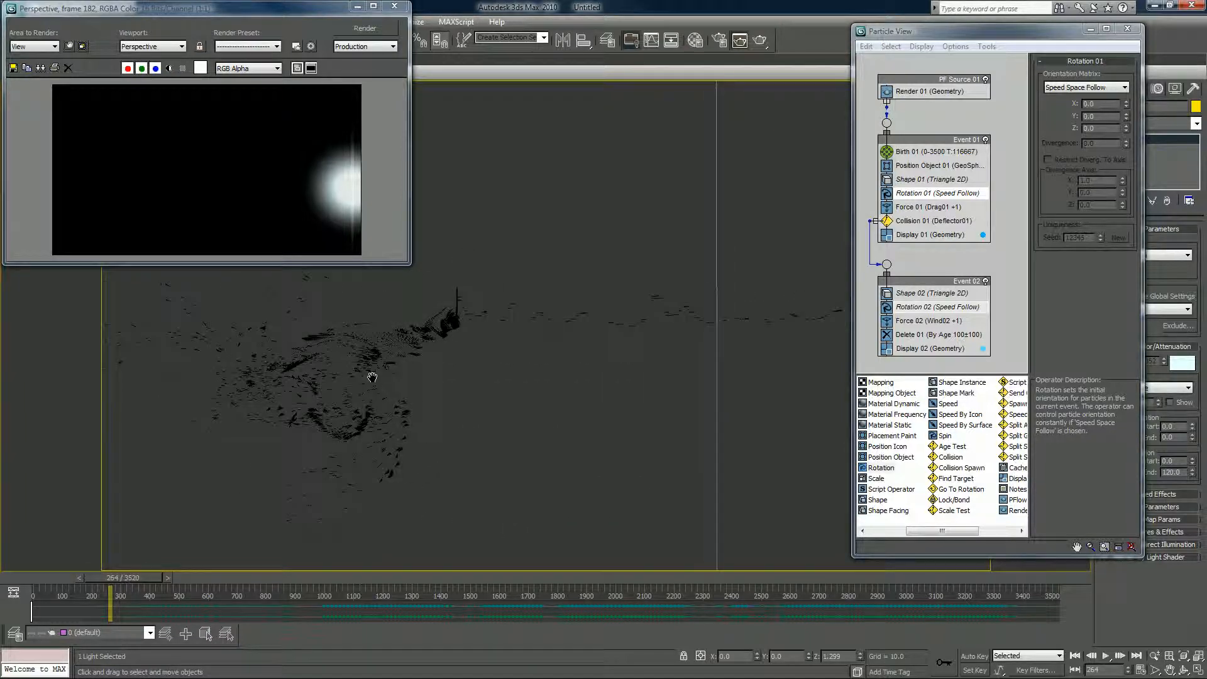
Step: Move Particle View clear of the view cube and examine the triangle particles' orientation along the stream from several angles, including the front
middle_click_drag(491, 379, 453, 396)
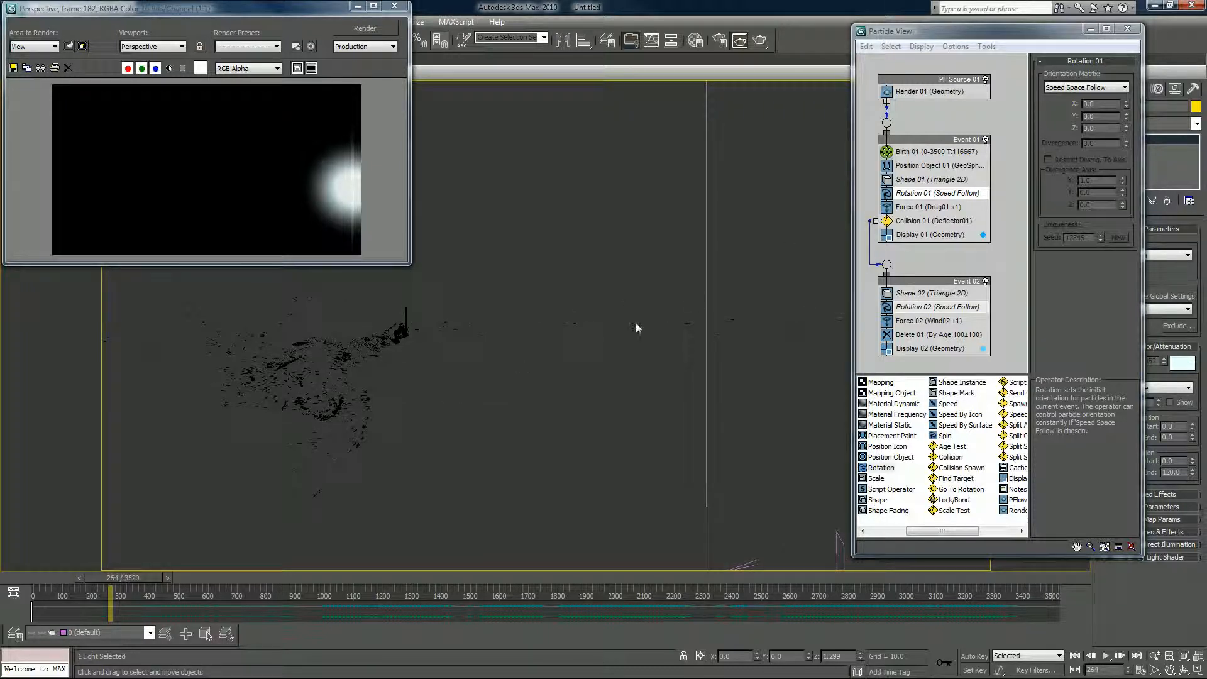
scroll(587, 323, "up", 4)
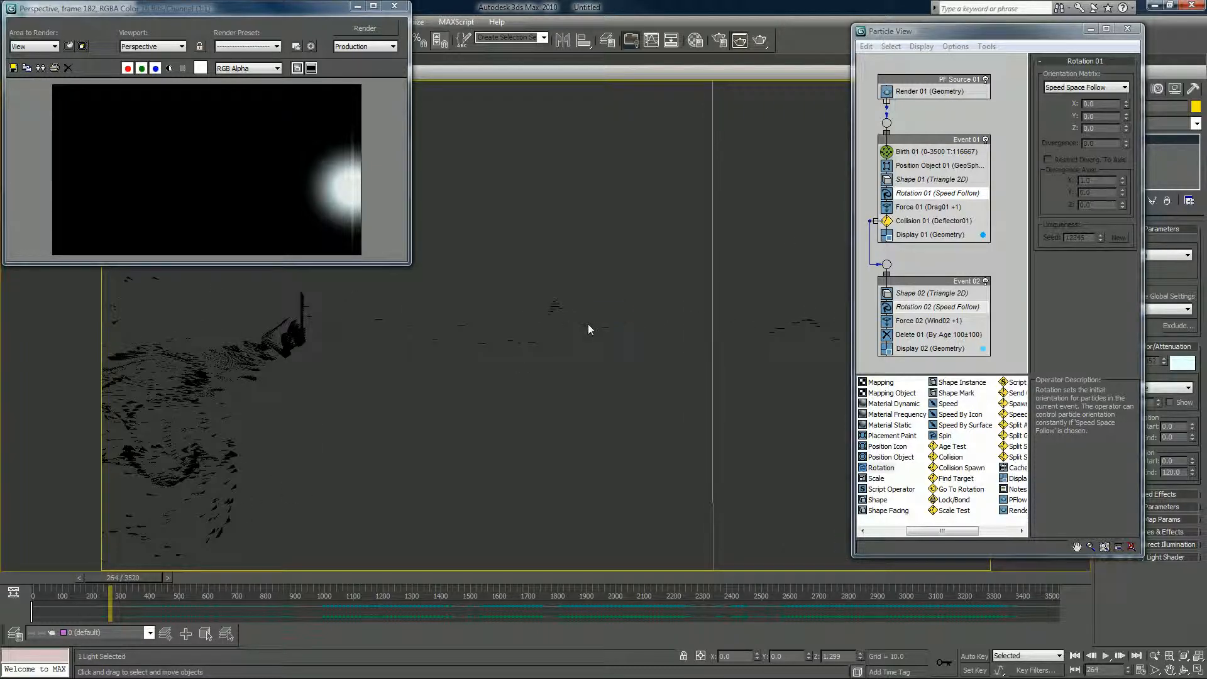
mouse_move(794, 320)
middle_mouse_down("alt")
mouse_move(549, 348)
mouse_move(568, 377)
middle_mouse_up("alt")
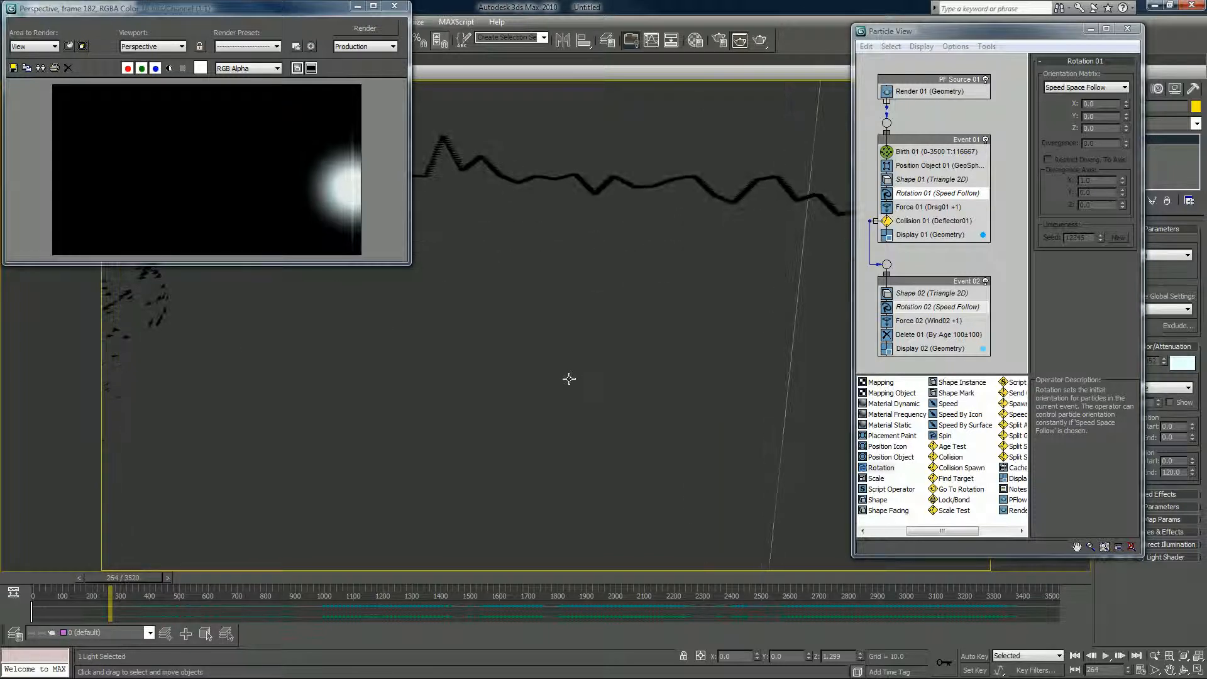
middle_click_drag(610, 215, 609, 258)
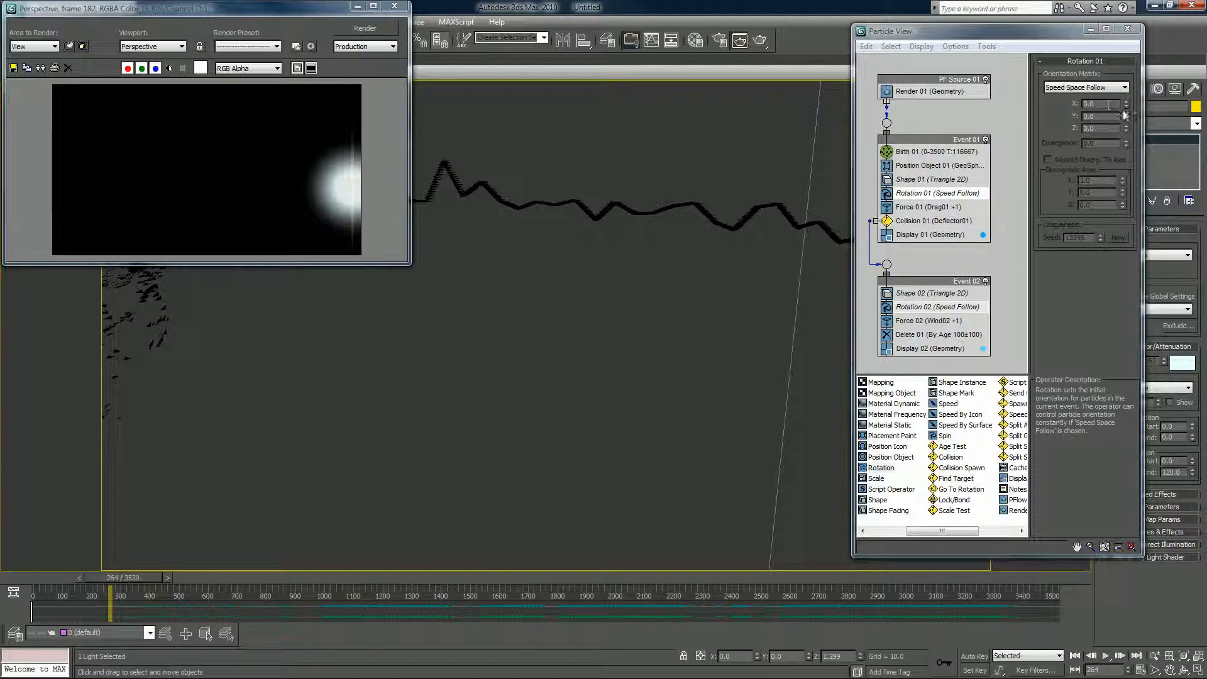
middle_click_drag(639, 260, 655, 224, "alt")
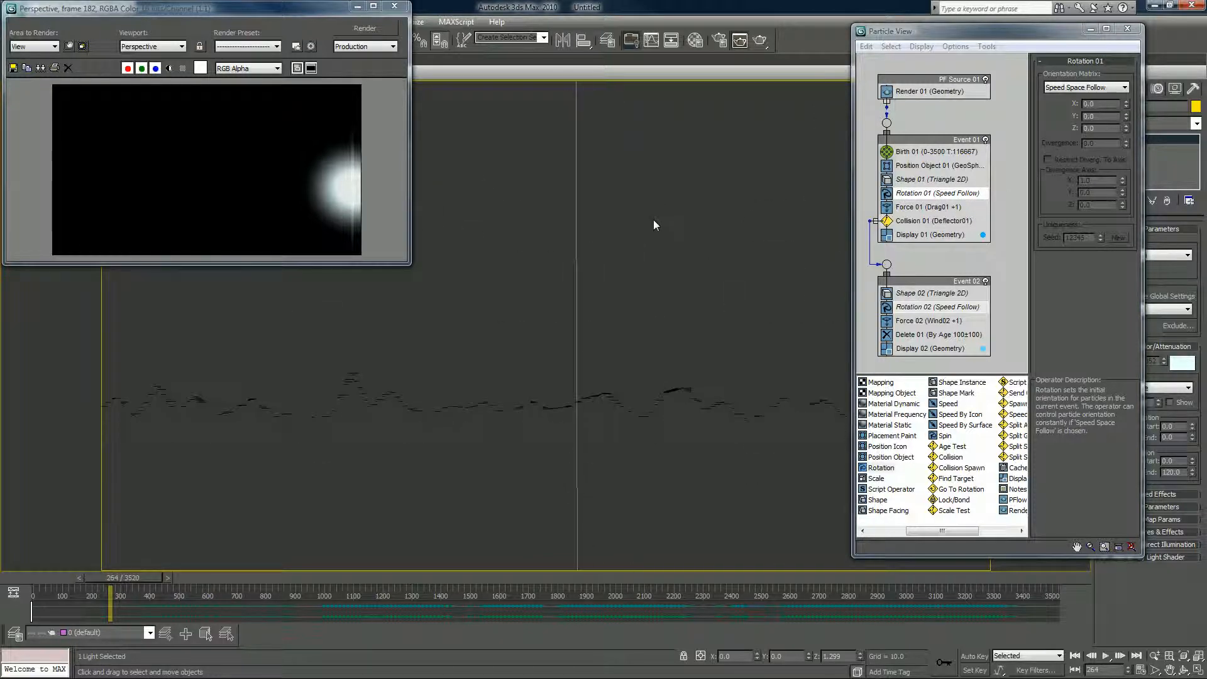
left_click(989, 33)
left_click_drag(988, 33, 844, 55)
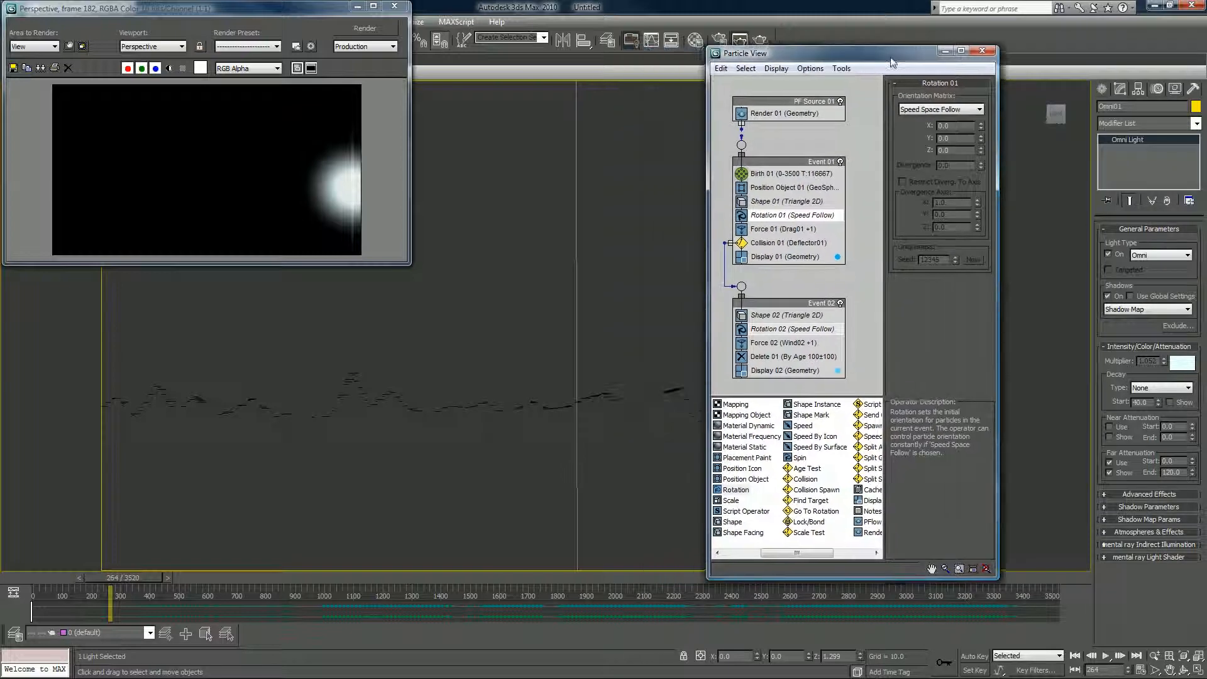
left_click(1056, 114)
left_click_drag(1056, 114, 980, 143)
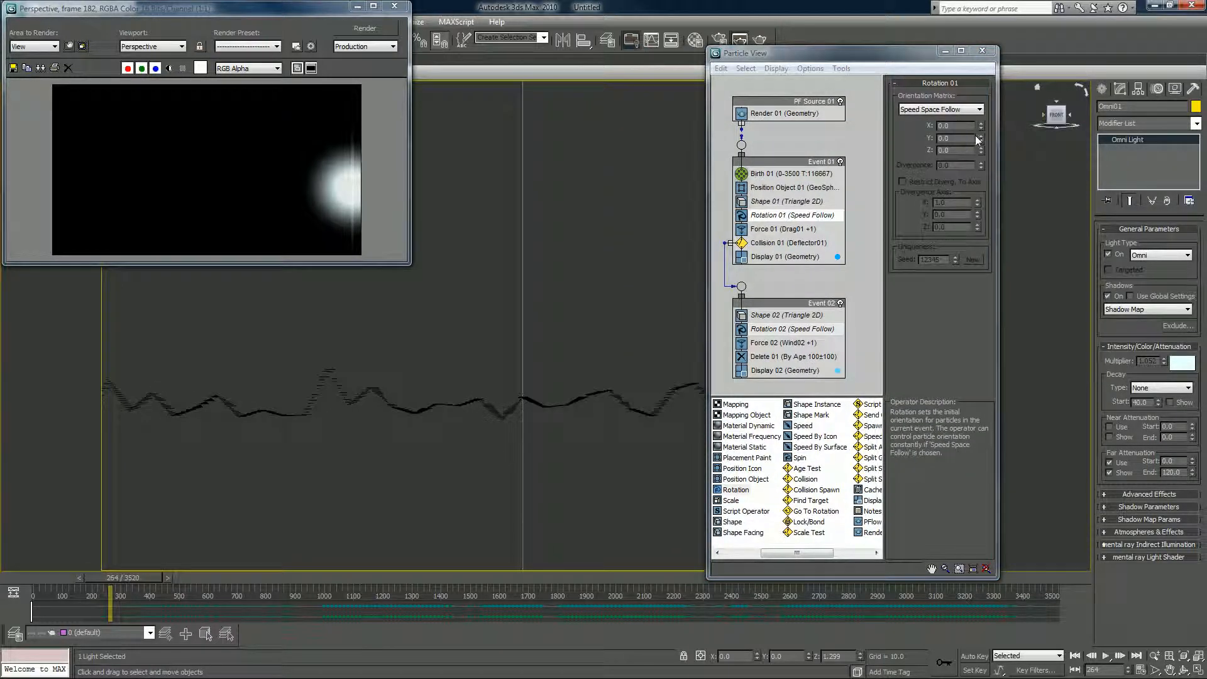
Step: Return the animation to frame 69 and set the X rotation of Rotation 01 to 90
left_click(981, 141)
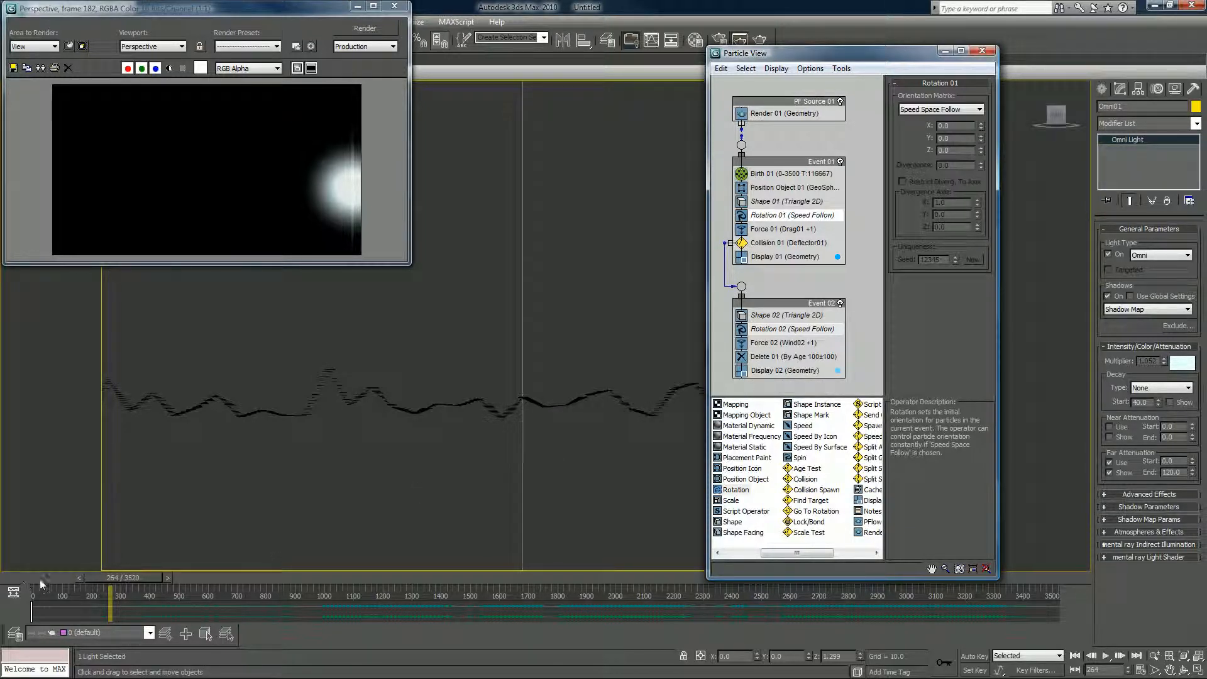
left_click_drag(42, 583, 64, 582)
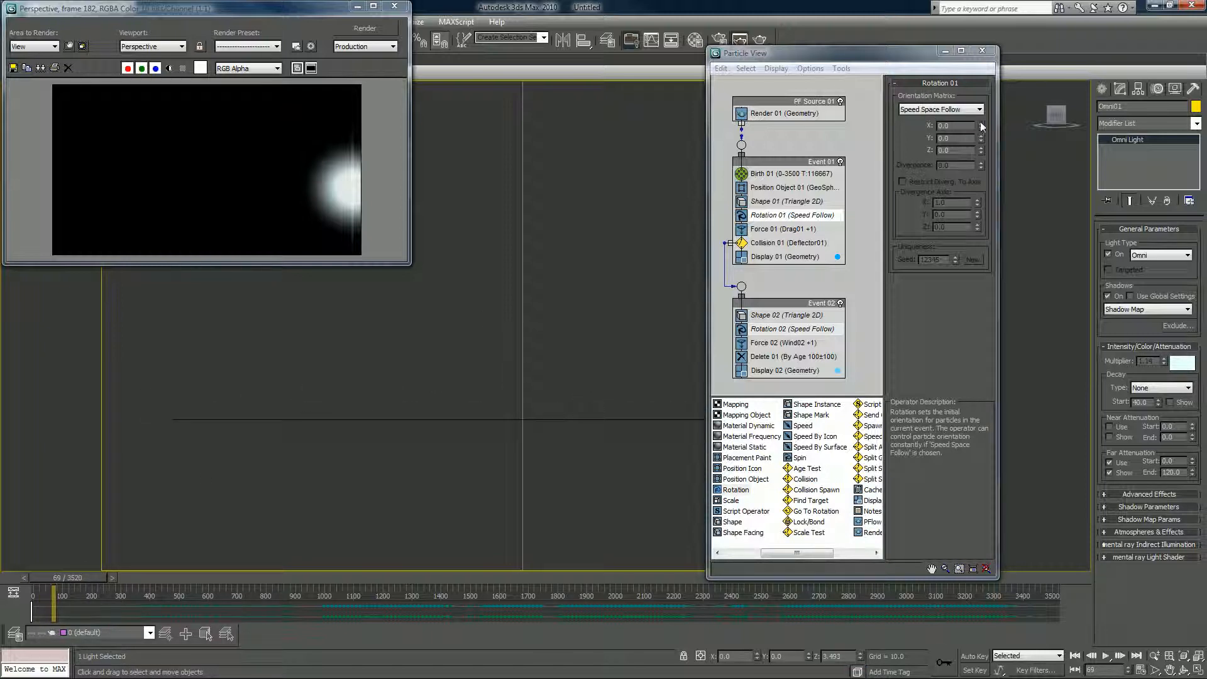
mouse_move(980, 125)
left_mouse_down()
mouse_move(981, 79)
mouse_move(977, 130)
left_mouse_up()
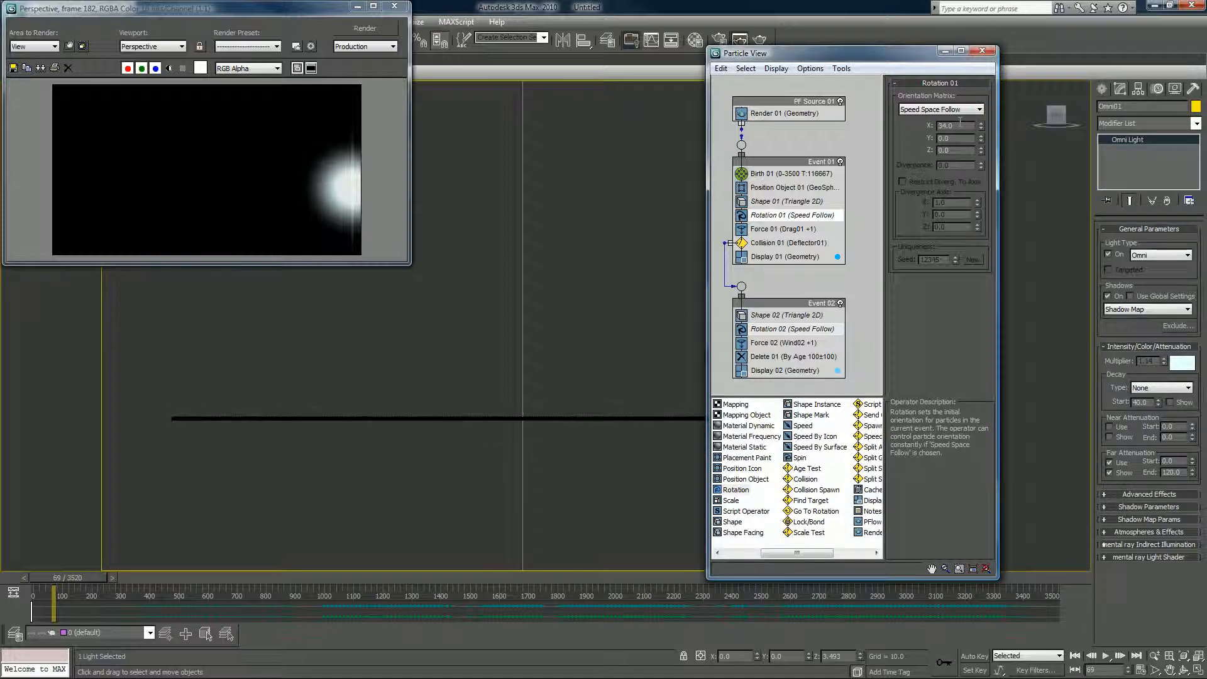
double_click(960, 125)
type("90")
key("Return")
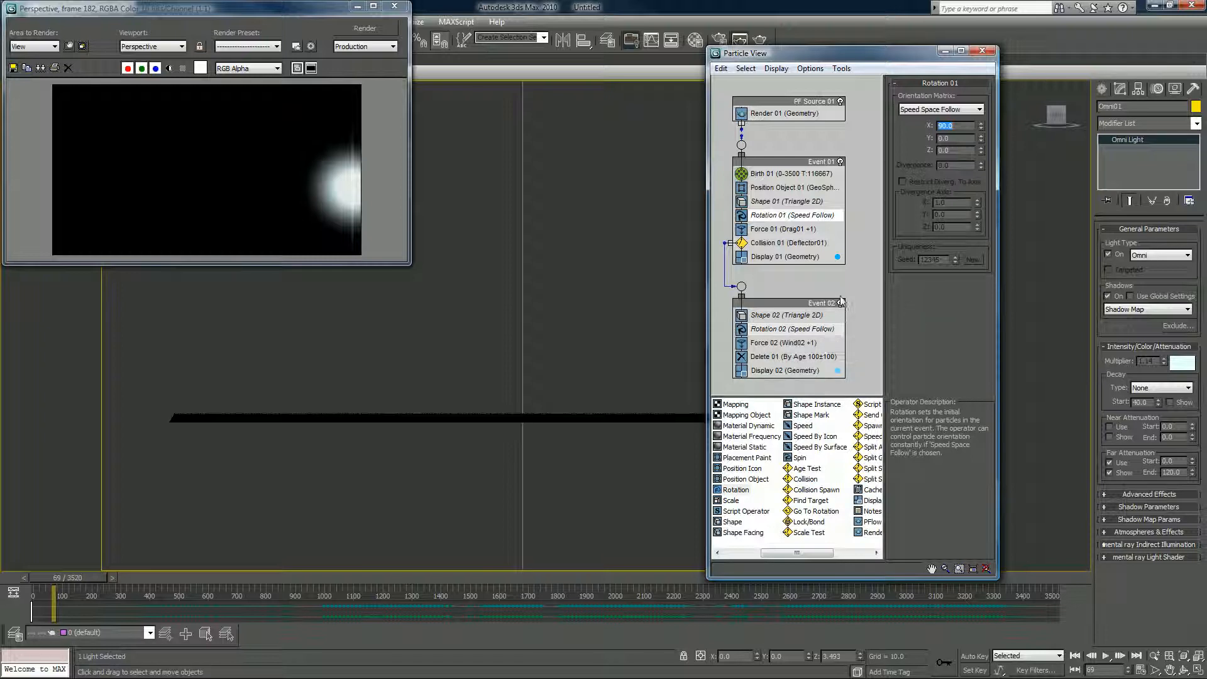
Step: Advance the animation to frame 215 and check how the triangles face the view where they scatter beyond the deflector
left_click(336, 474)
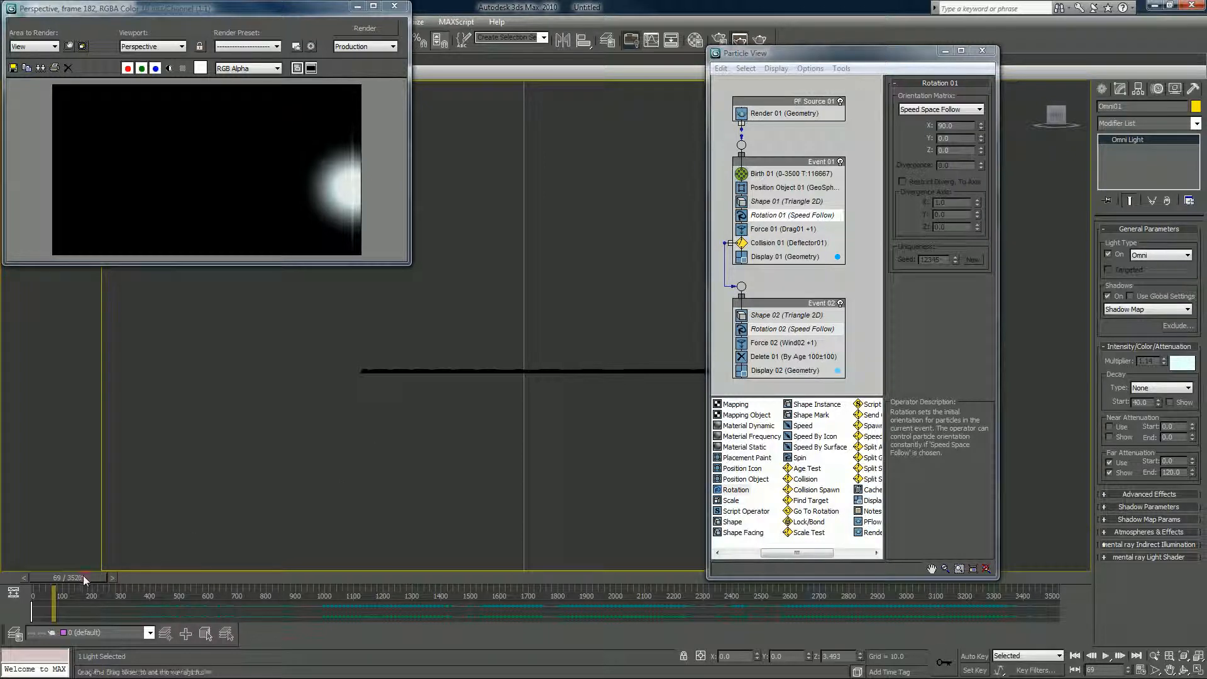
left_click_drag(82, 577, 123, 576)
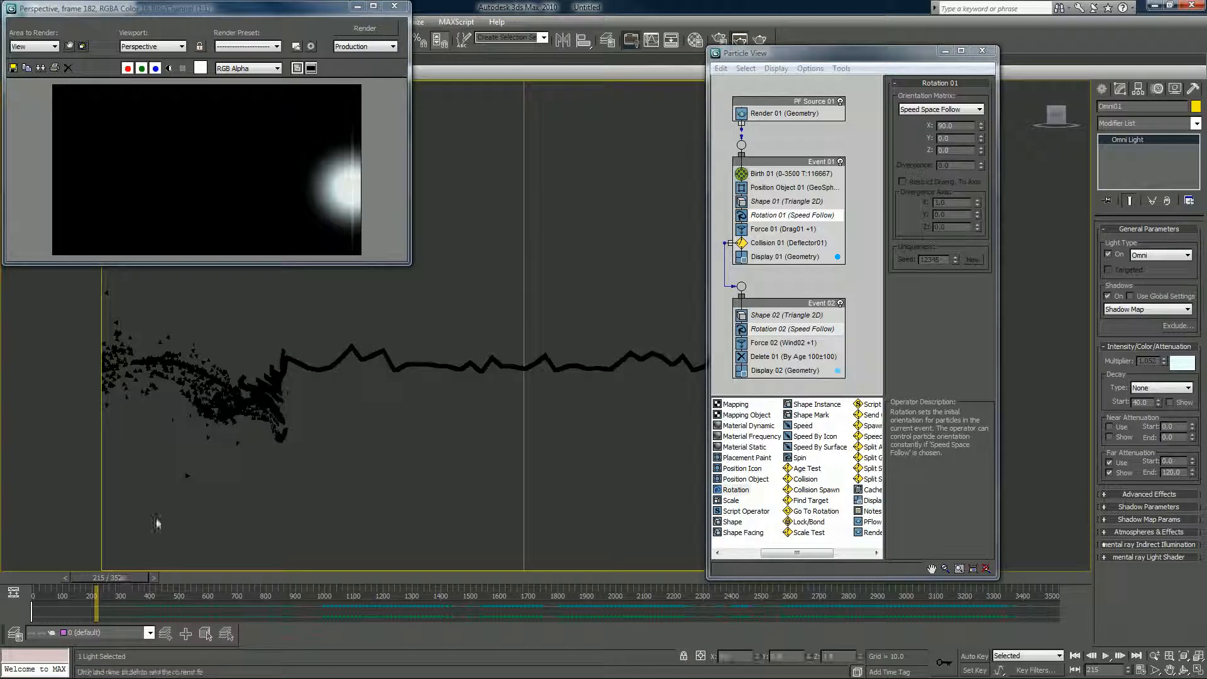
middle_click_drag(212, 425, 390, 435)
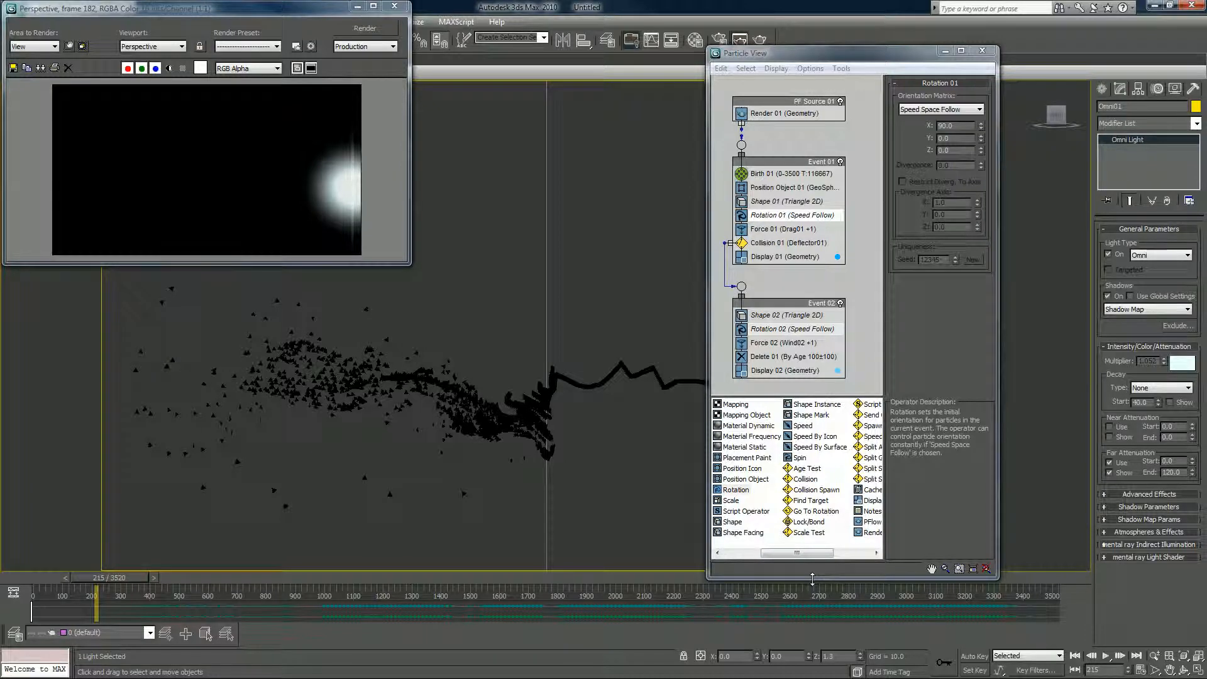
Step: Make the Particle View window taller and move it off the particle stream
left_click_drag(812, 578, 812, 646)
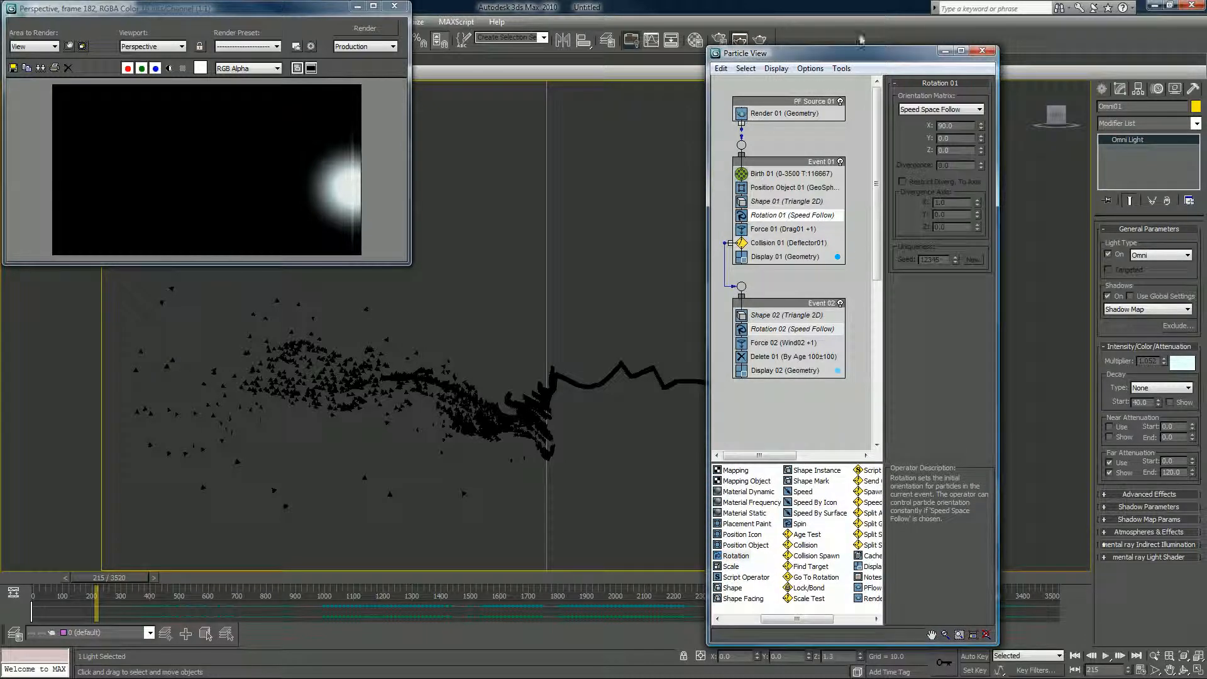
left_click_drag(872, 55, 976, 43)
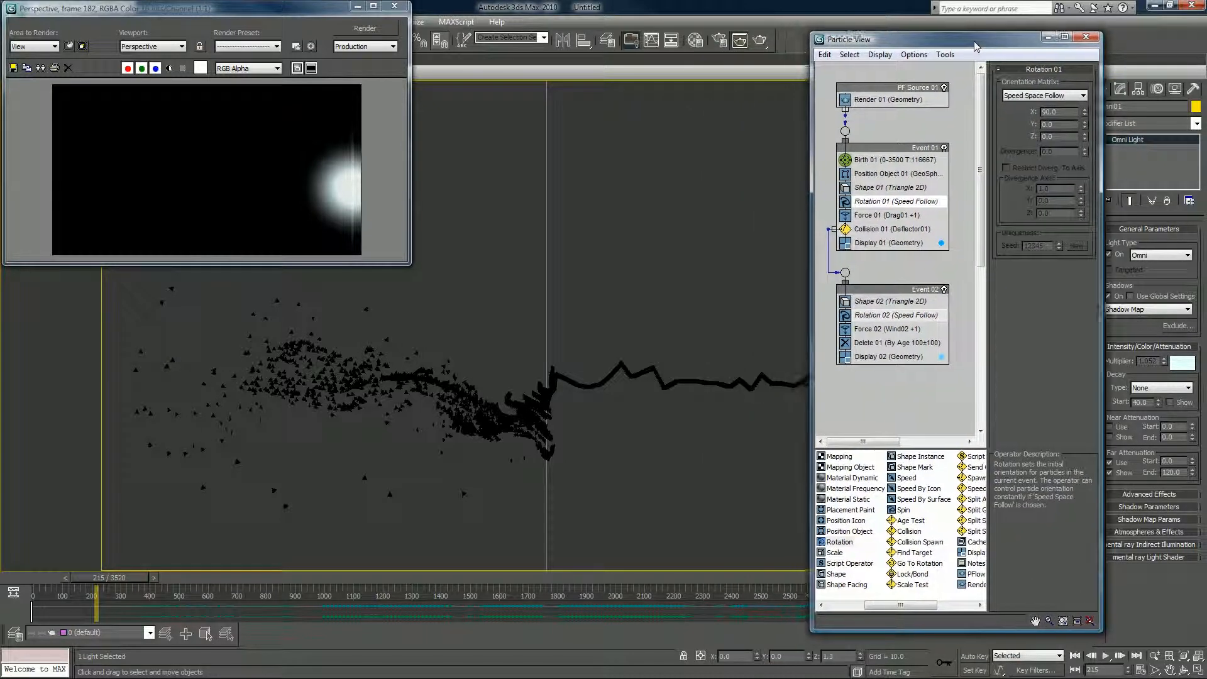